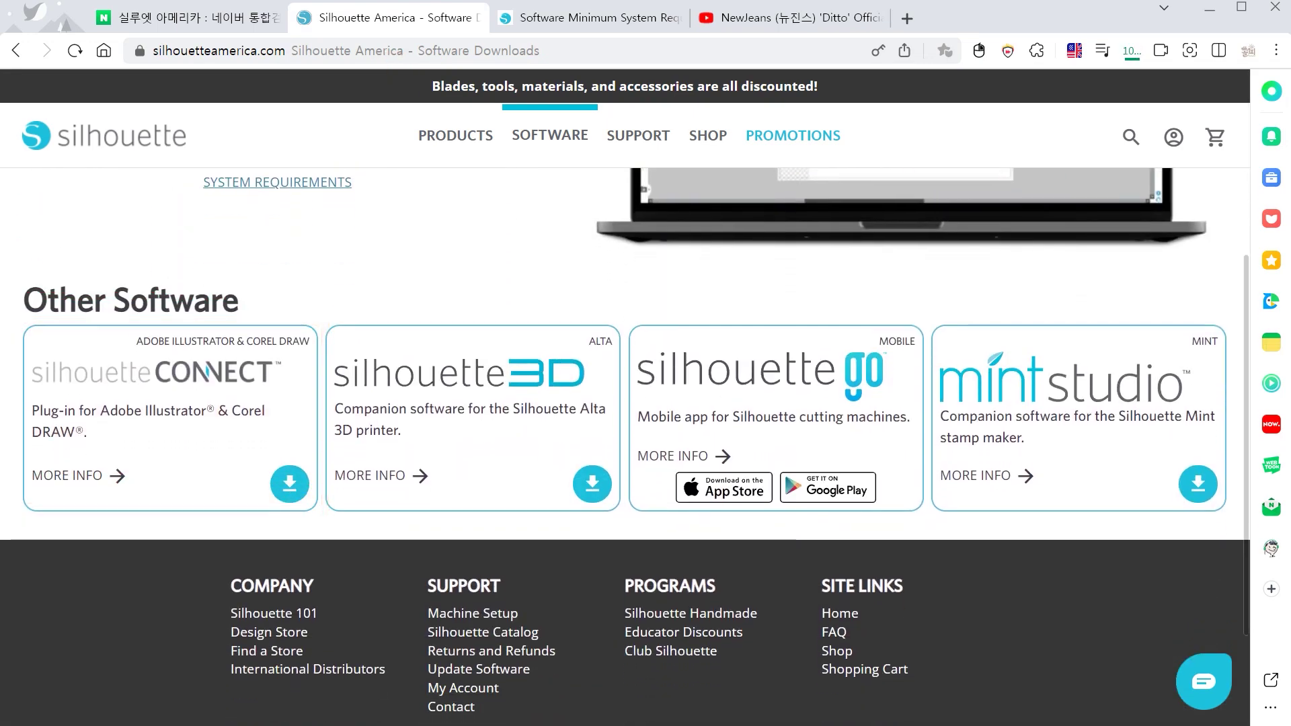
Review the Silhouette Studio edition upgrades and their features and prices on the software download page.
{"action": "scroll", "coordinate": [397, 84], "scroll_direction": "up", "scroll_amount": 5}
{"action": "key", "text": "ctrl+0"}
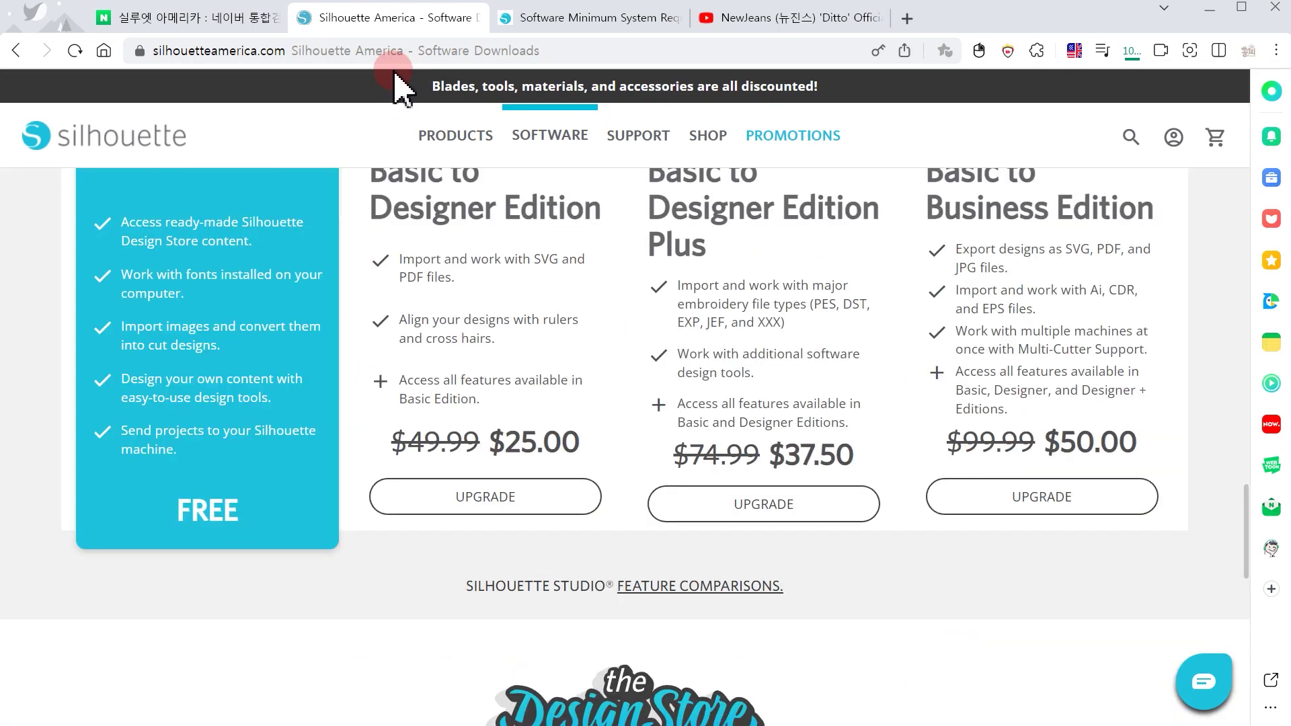
{"action": "scroll", "coordinate": [397, 84], "scroll_direction": "up", "scroll_amount": 6}
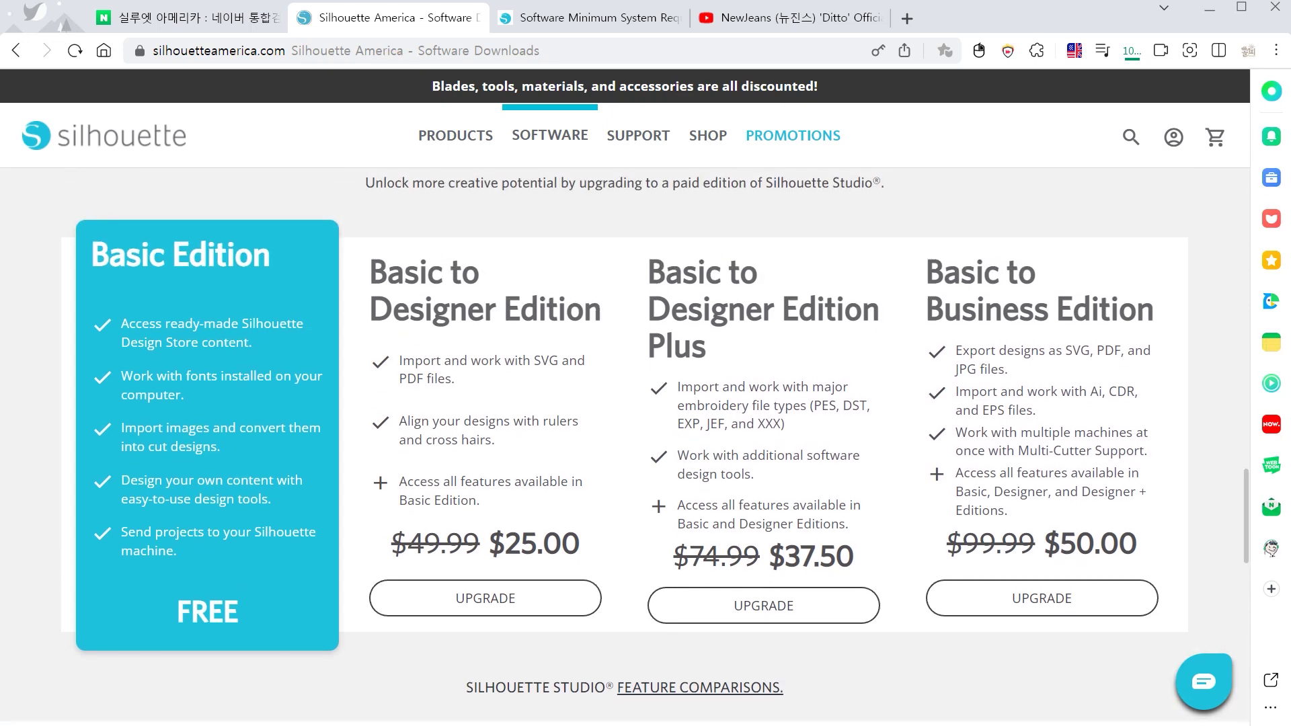
{"action": "scroll", "coordinate": [397, 84], "scroll_direction": "down", "scroll_amount": 6}
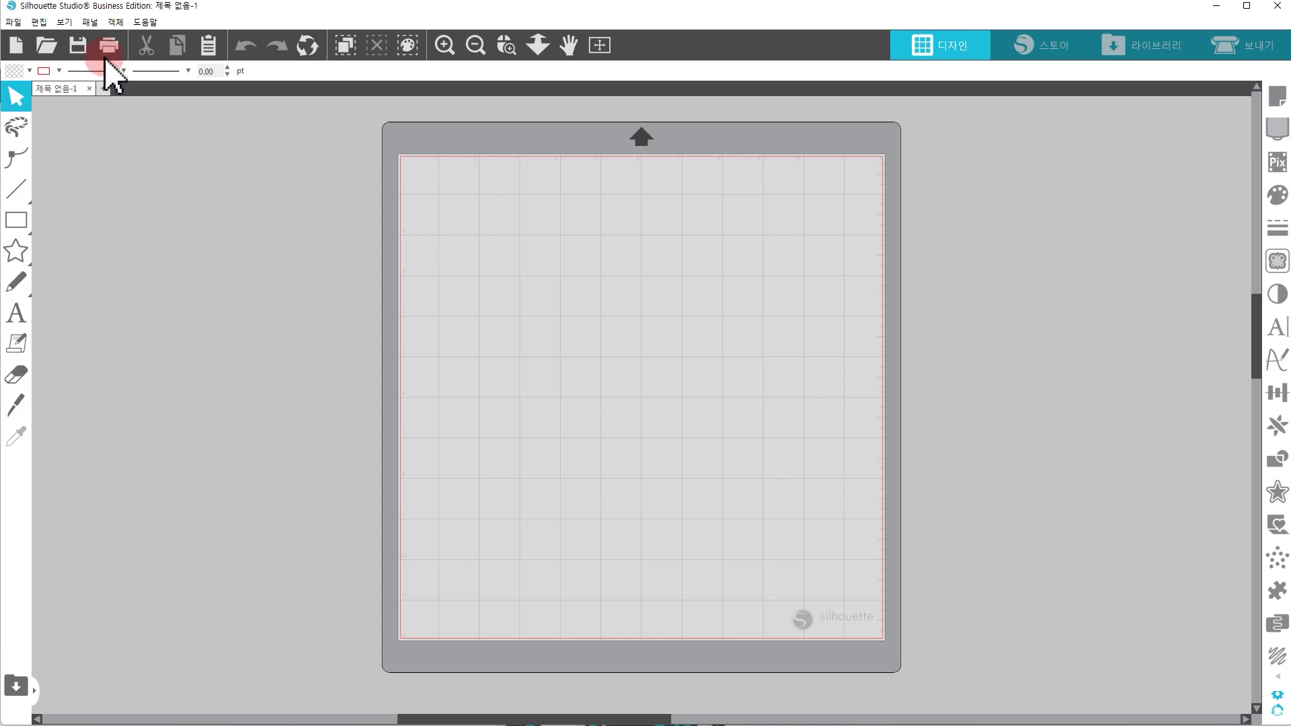
Switch to Silhouette Studio and check which edition it is set to display.
{"action": "left_click", "coordinate": [147, 22]}
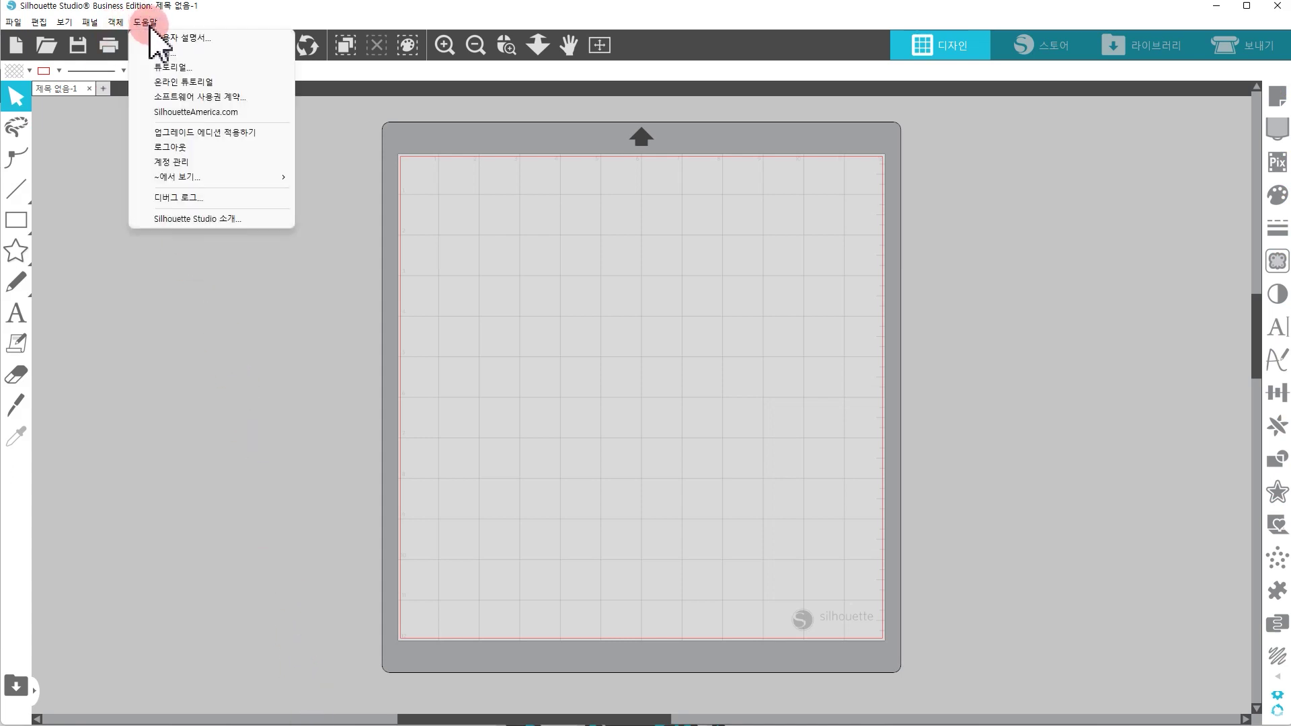
{"action": "mouse_move", "coordinate": [202, 177]}
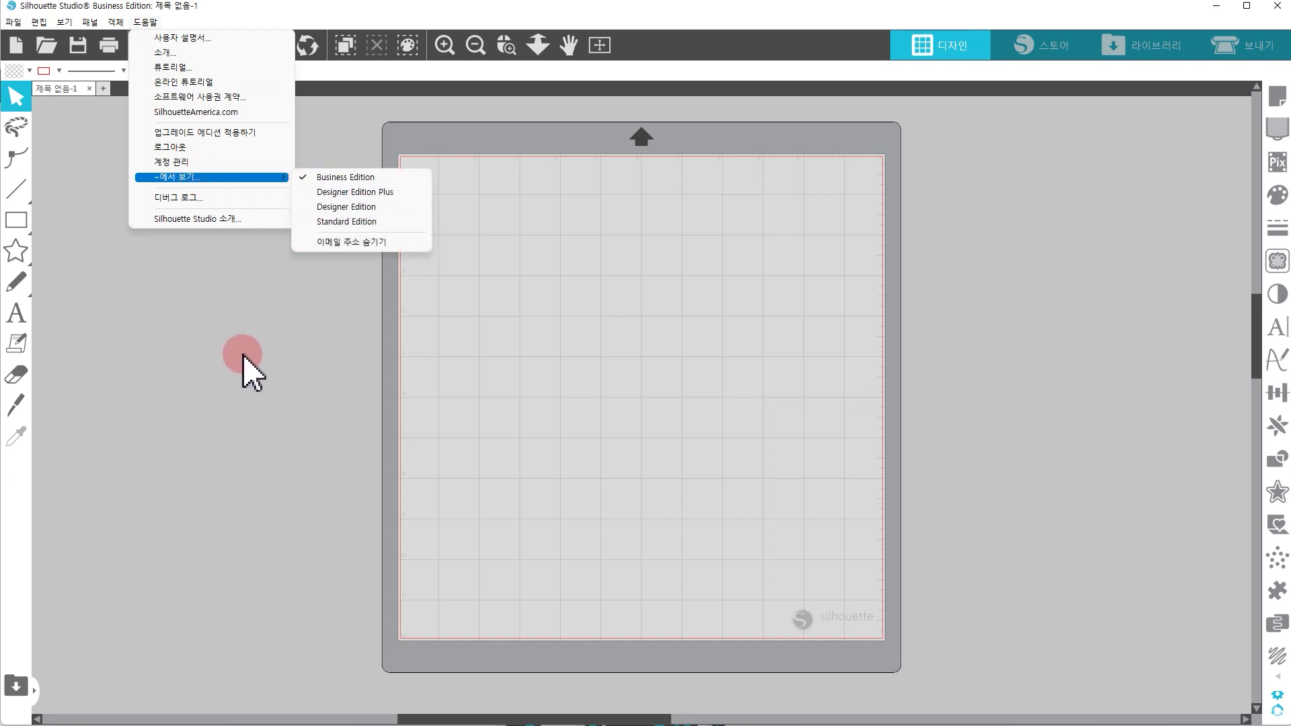
{"action": "left_click", "coordinate": [263, 361]}
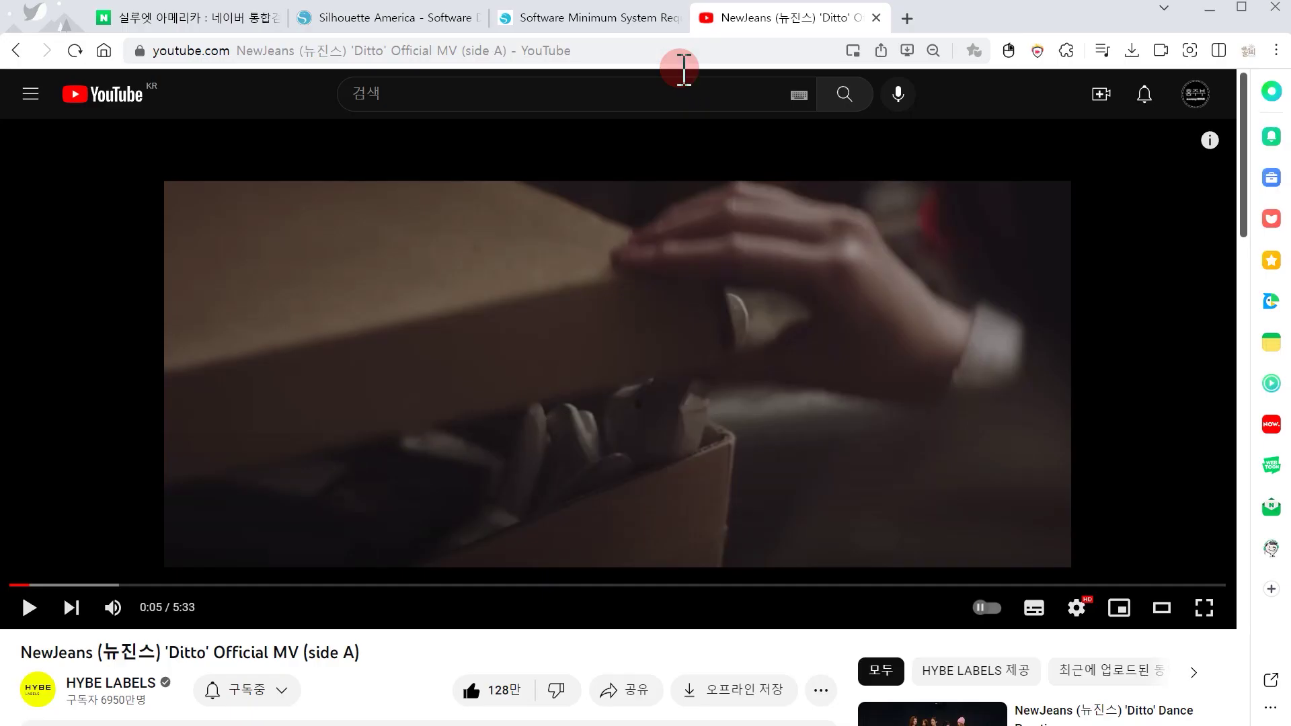
Switch to YouTube and open NewJeans 'Ditto' Official MV (side A) from the ADOR section of the HYBE LABELS channel.
{"action": "left_click", "coordinate": [111, 682]}
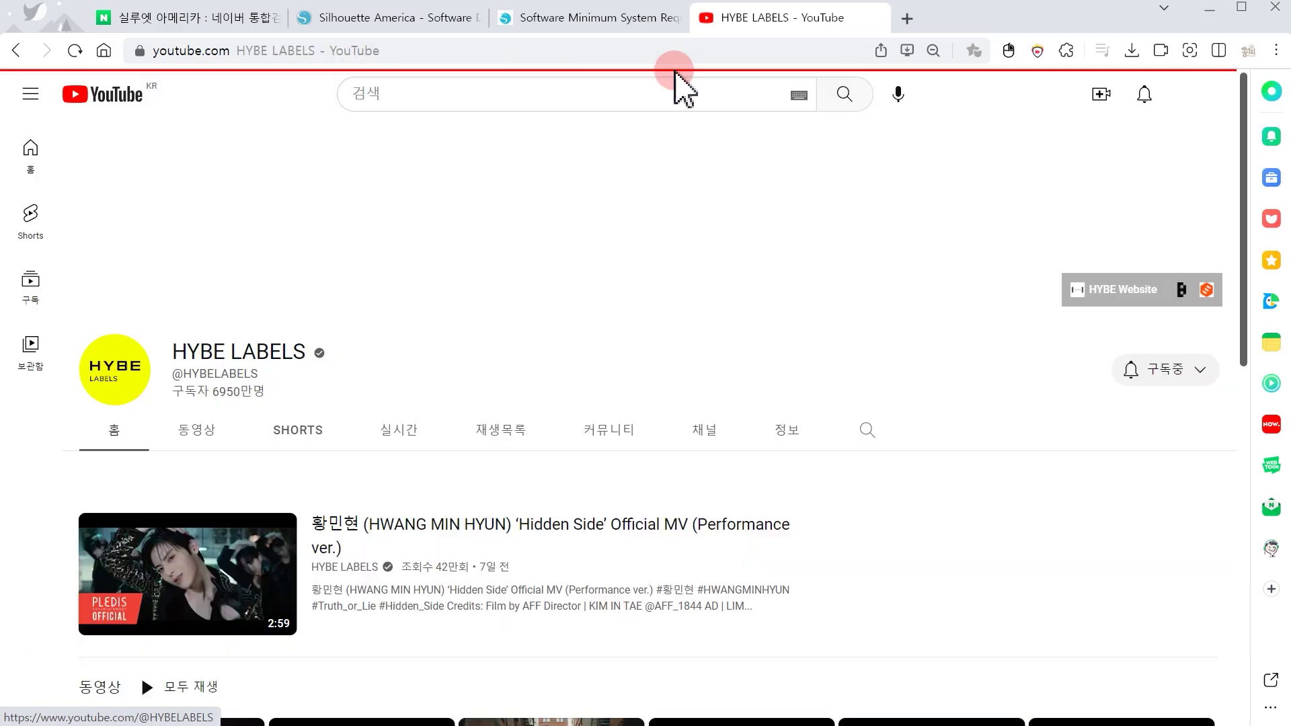
{"action": "scroll", "coordinate": [675, 74], "scroll_direction": "down", "scroll_amount": 20}
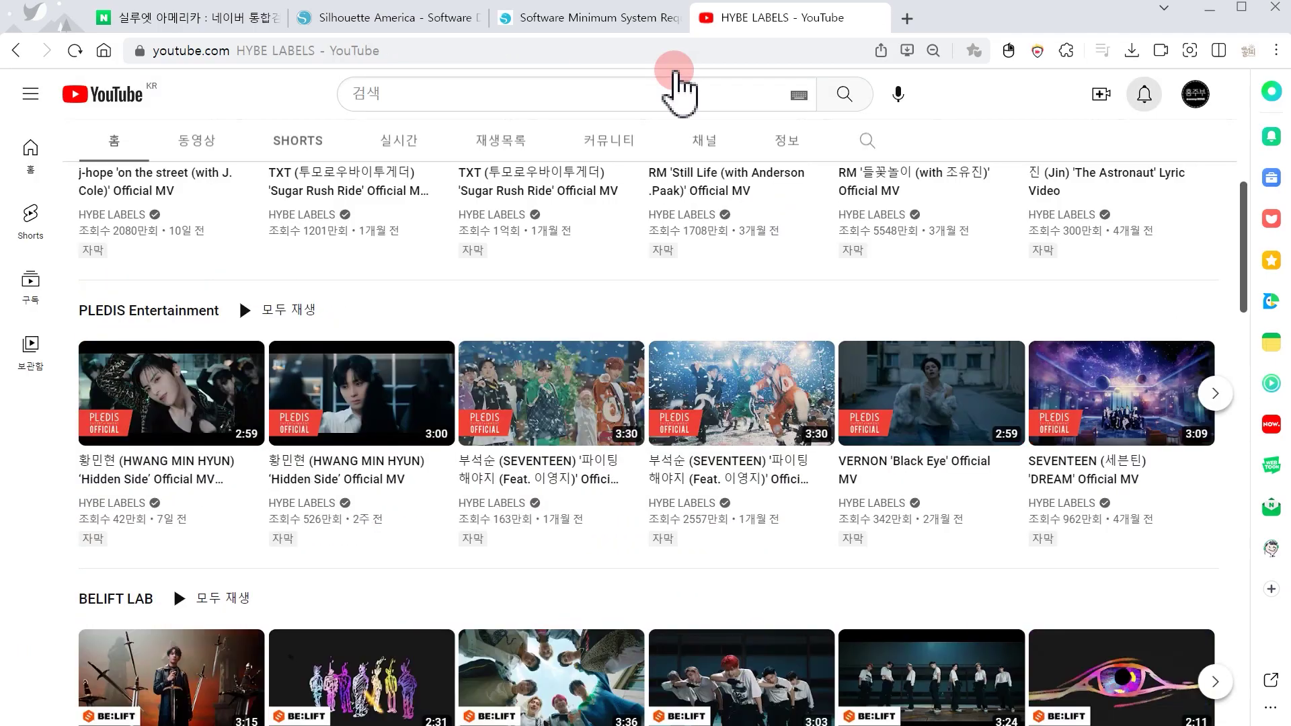
{"action": "scroll", "coordinate": [676, 74], "scroll_direction": "down", "scroll_amount": 2}
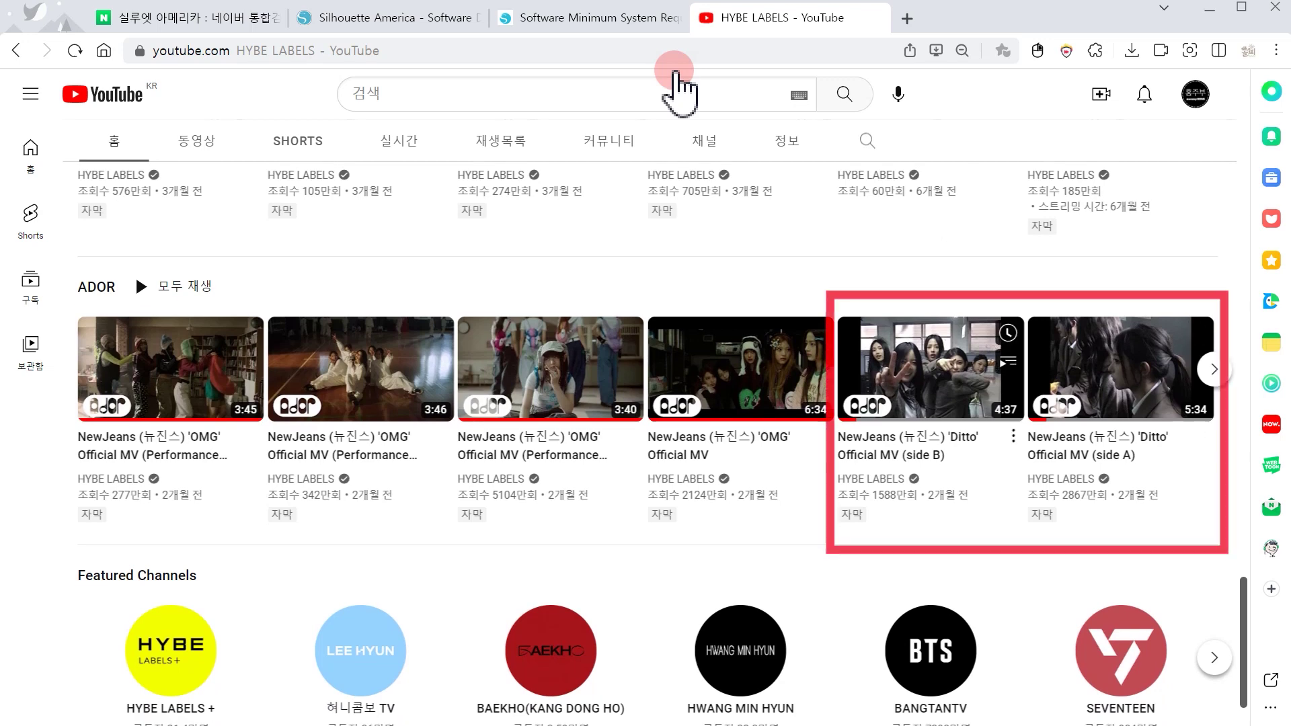
{"action": "left_click", "coordinate": [1111, 441]}
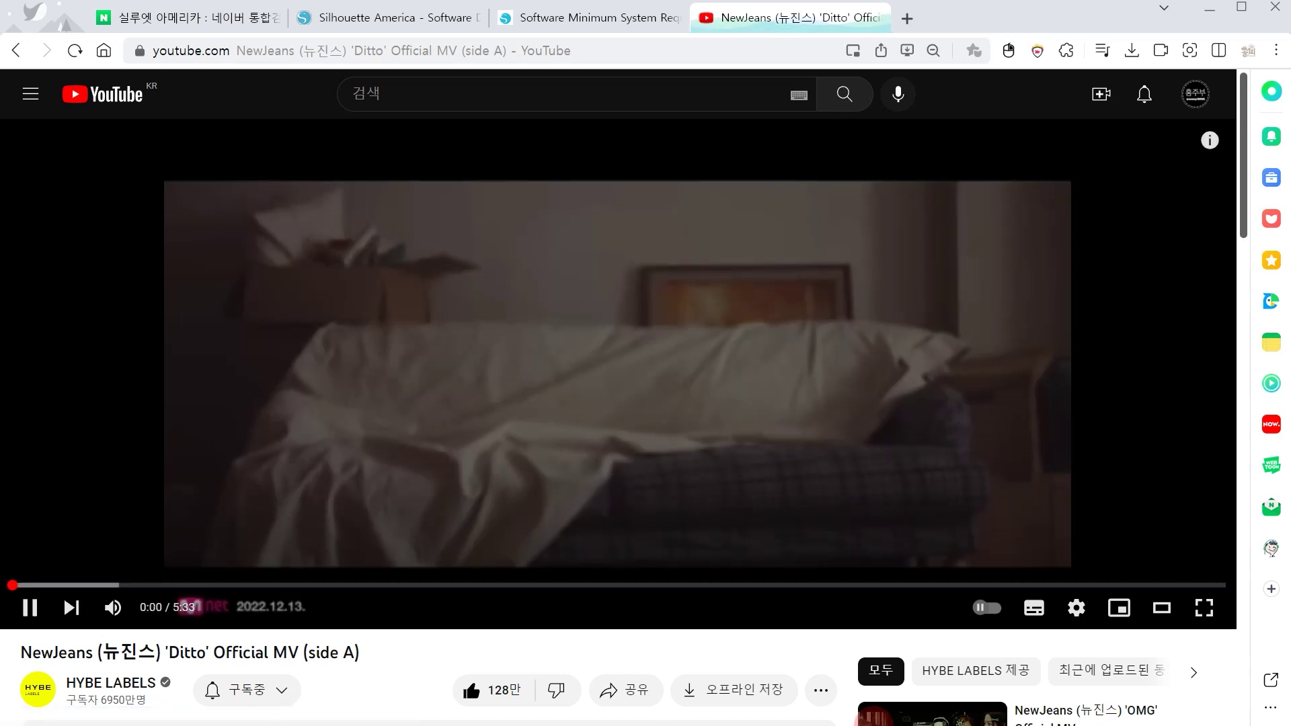
Raise the music video's playback quality to HD and resume it to reach the Ditto title frame.
{"action": "key", "text": "space"}
{"action": "left_click", "coordinate": [1077, 608]}
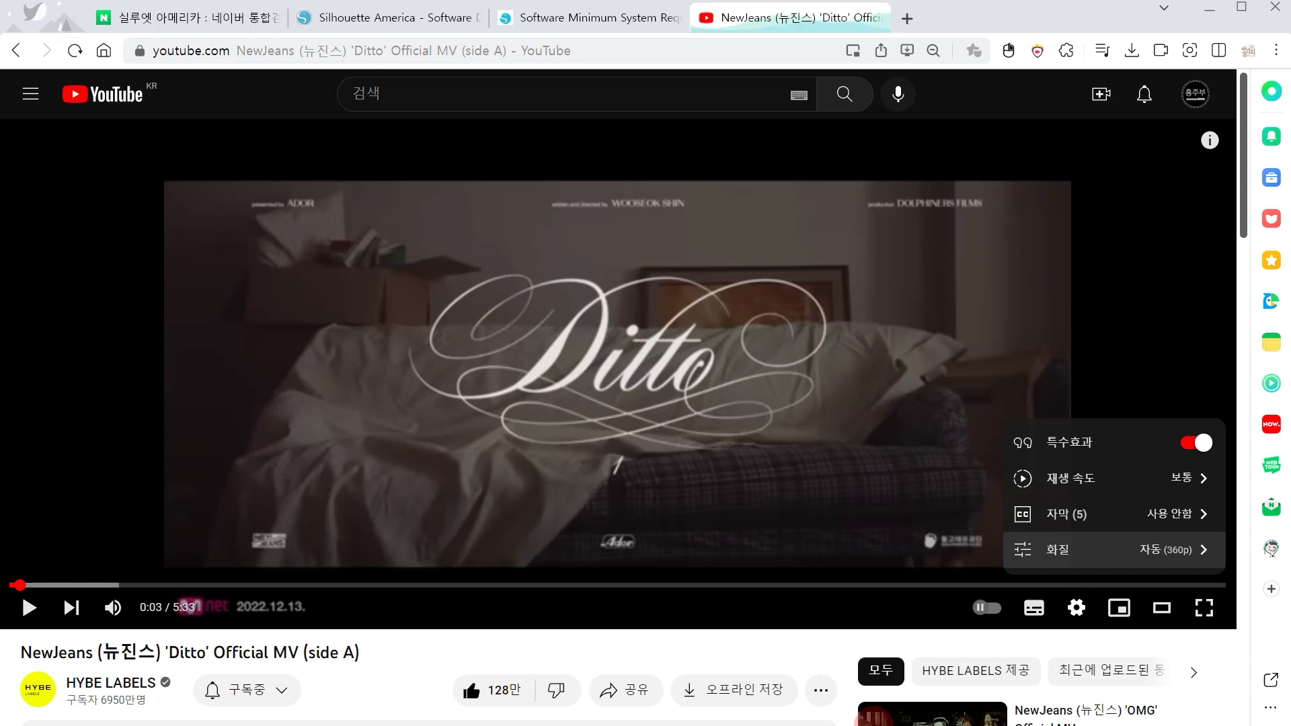
{"action": "left_click", "coordinate": [1062, 550]}
{"action": "left_click", "coordinate": [1049, 336]}
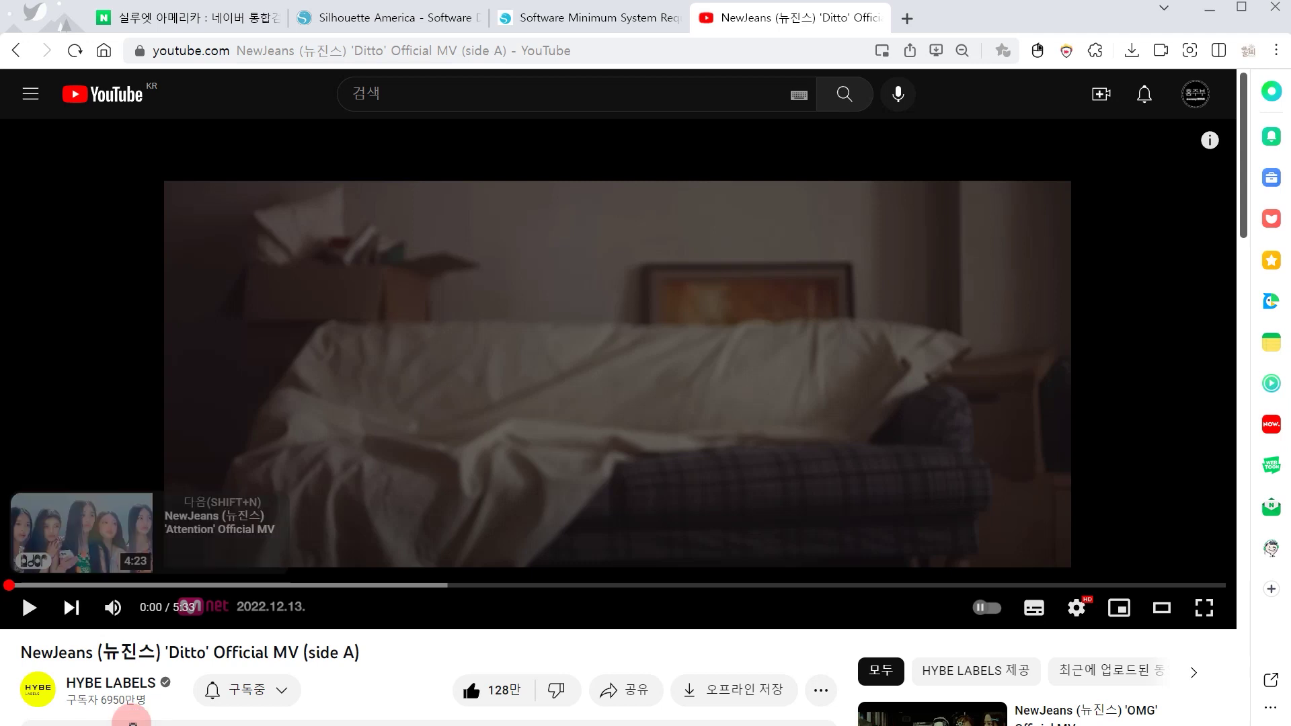
{"action": "key", "text": "space"}
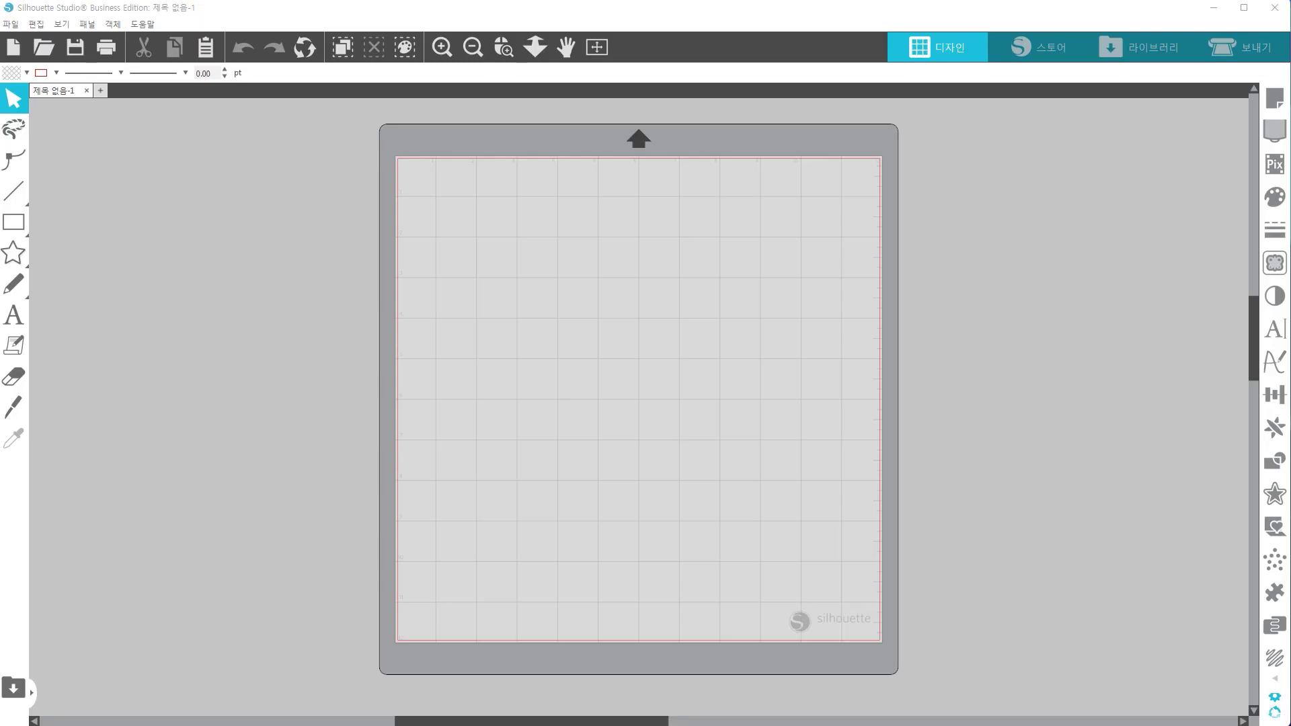
Paste the captured video frame into the Silhouette Studio document and select the Ditto lettering as the trace area.
{"action": "left_click", "coordinate": [689, 528]}
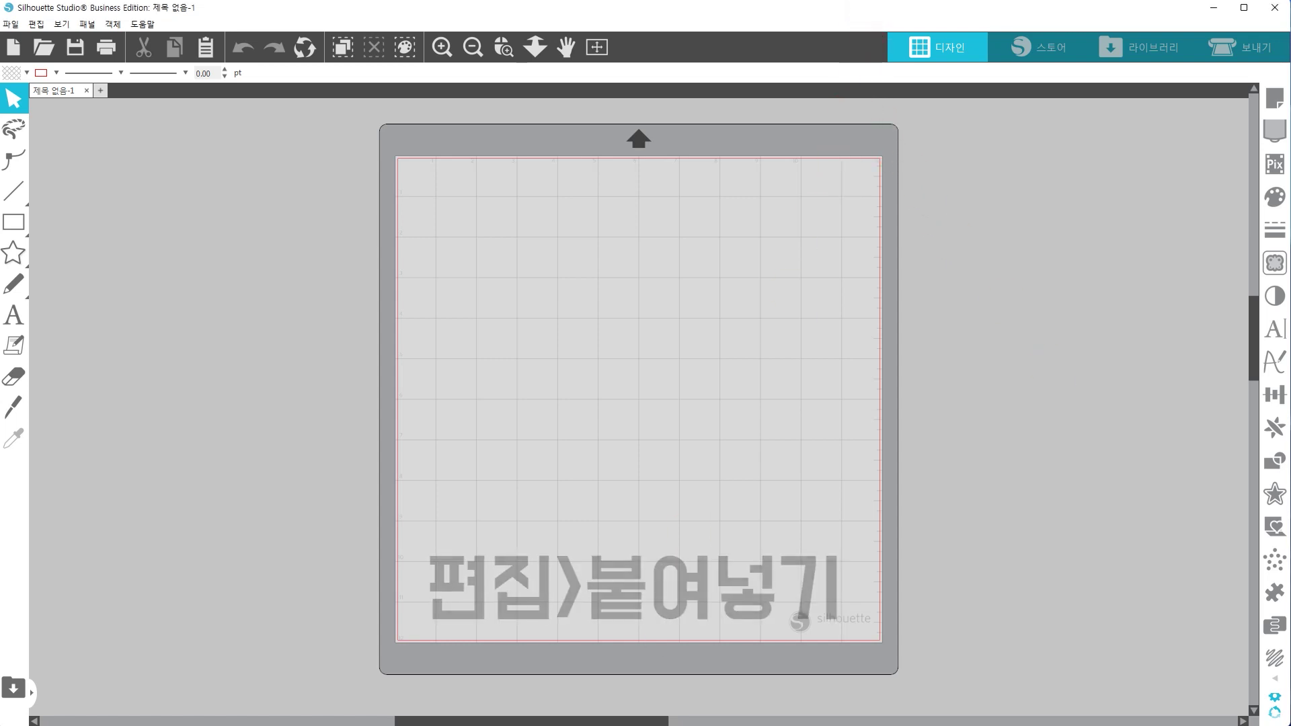
{"action": "key", "text": "ctrl+v"}
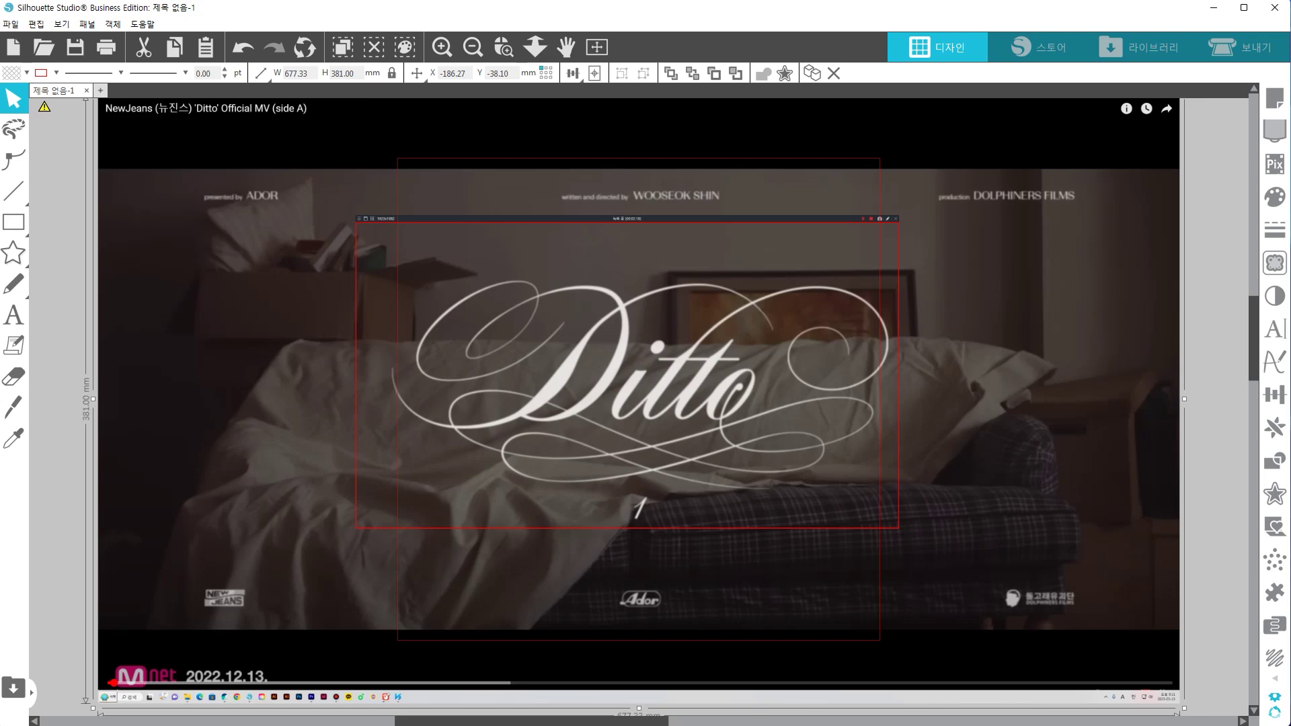
{"action": "left_click", "coordinate": [1261, 379]}
{"action": "left_click", "coordinate": [1276, 264]}
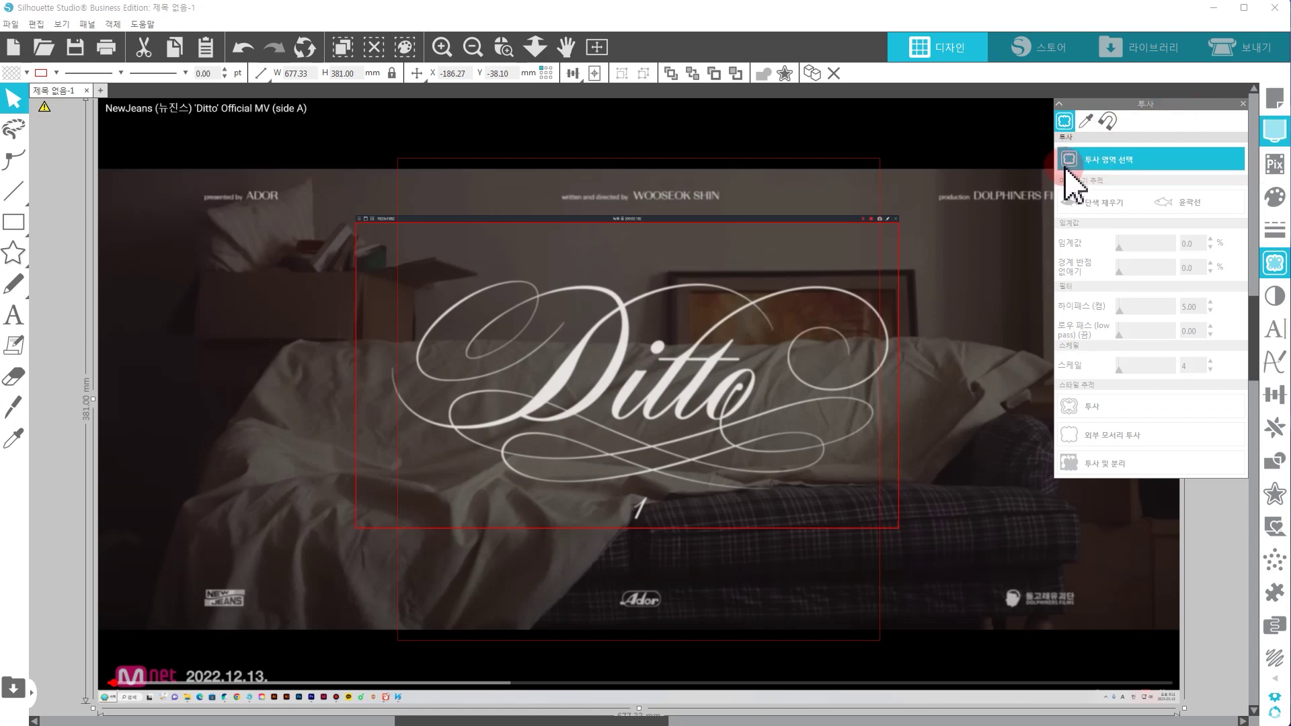
{"action": "left_click", "coordinate": [1084, 168]}
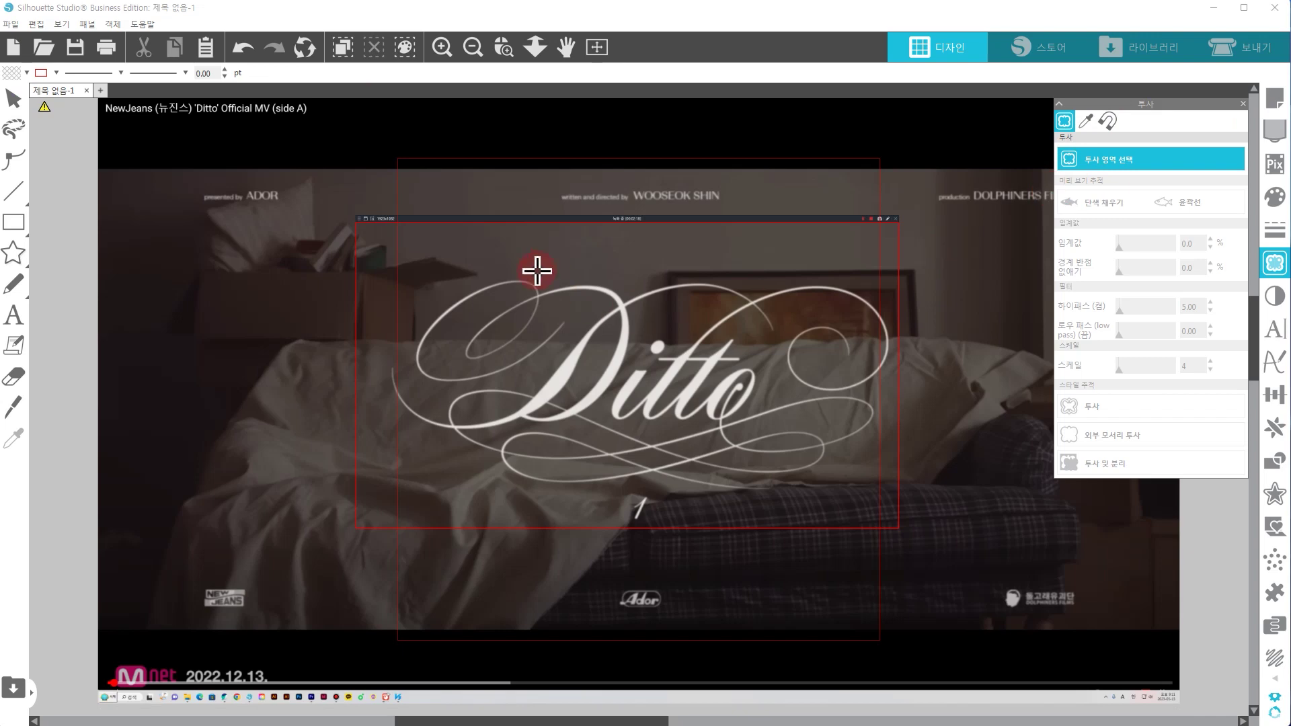
{"action": "mouse_move", "coordinate": [362, 240]}
{"action": "left_mouse_down"}
{"action": "mouse_move", "coordinate": [657, 412]}
{"action": "mouse_move", "coordinate": [836, 454]}
{"action": "mouse_move", "coordinate": [899, 499]}
{"action": "left_mouse_up"}
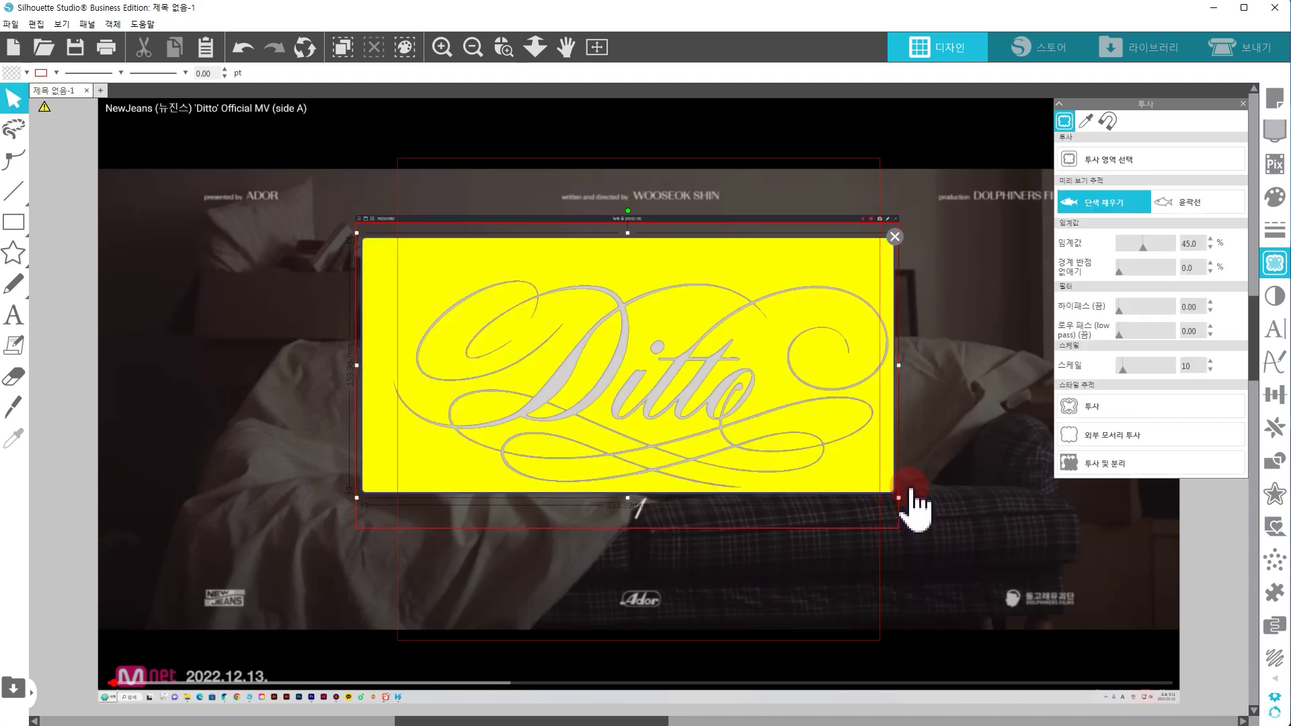
Set the trace threshold to 41% with the solid fill preview.
{"action": "left_click", "coordinate": [1147, 248]}
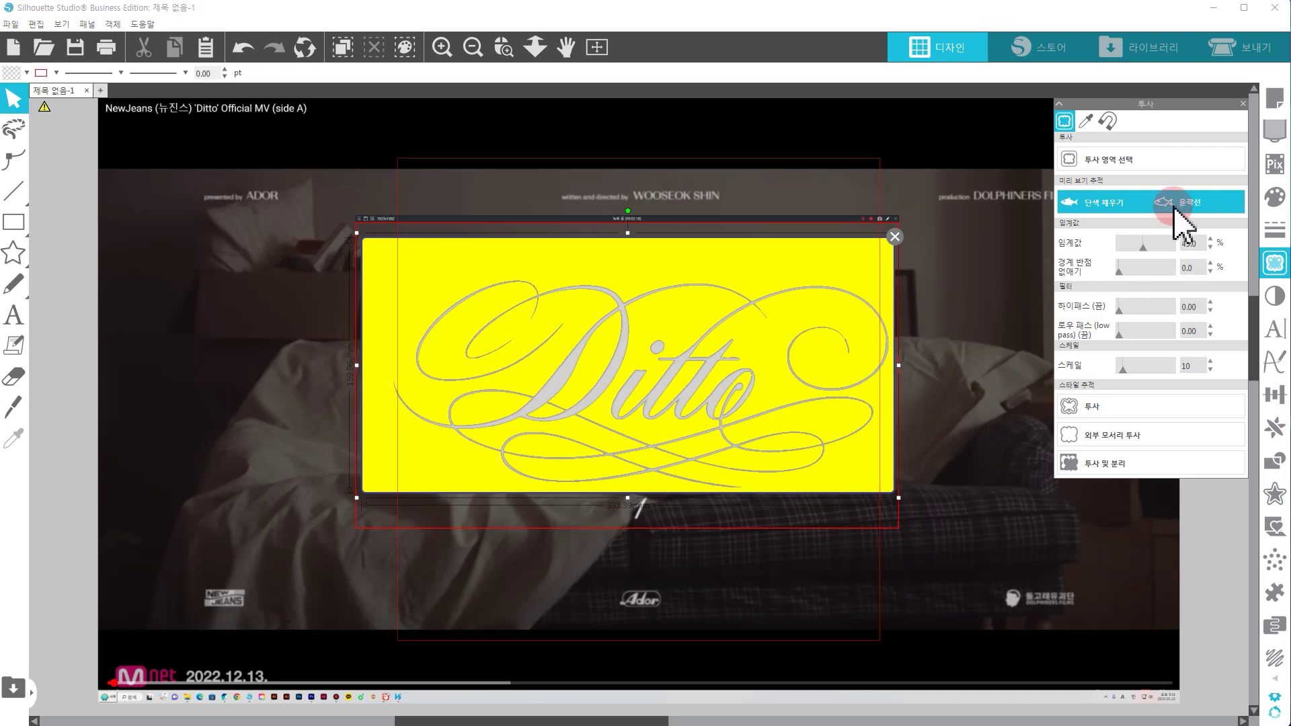
{"action": "left_click", "coordinate": [1139, 245]}
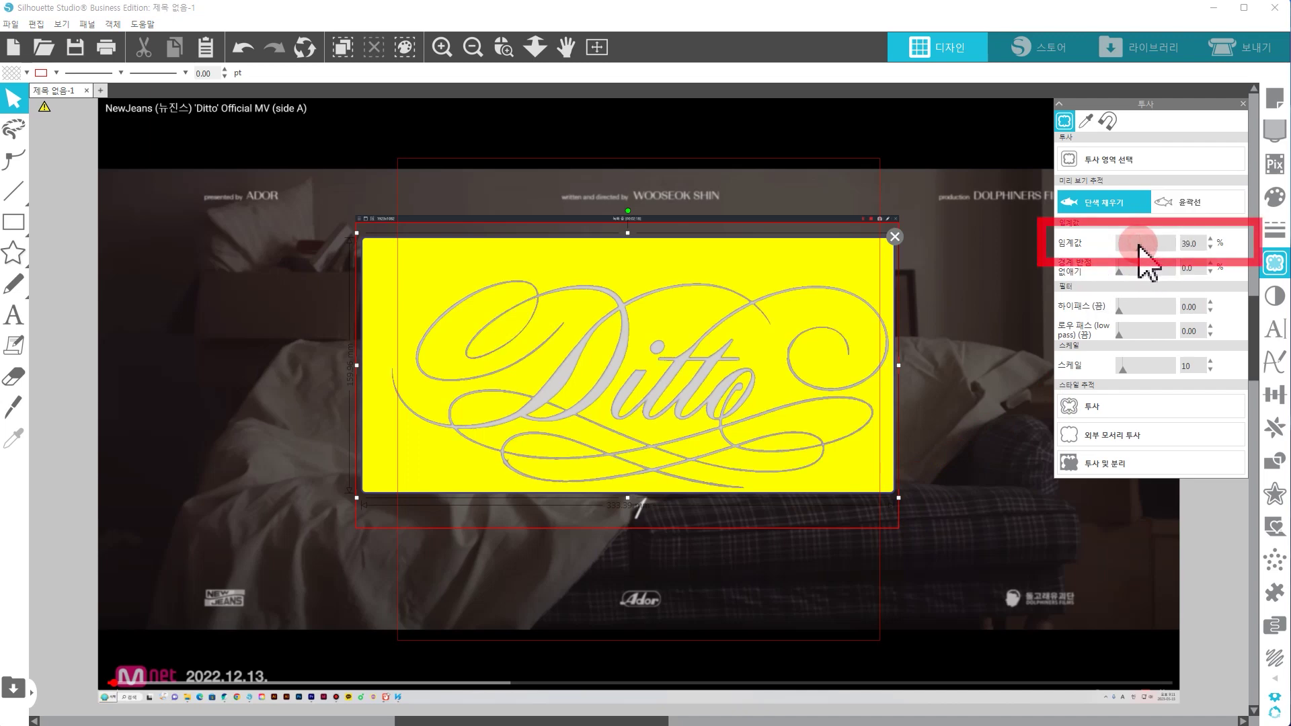
{"action": "left_click_drag", "start_coordinate": [1140, 250], "coordinate": [1143, 250]}
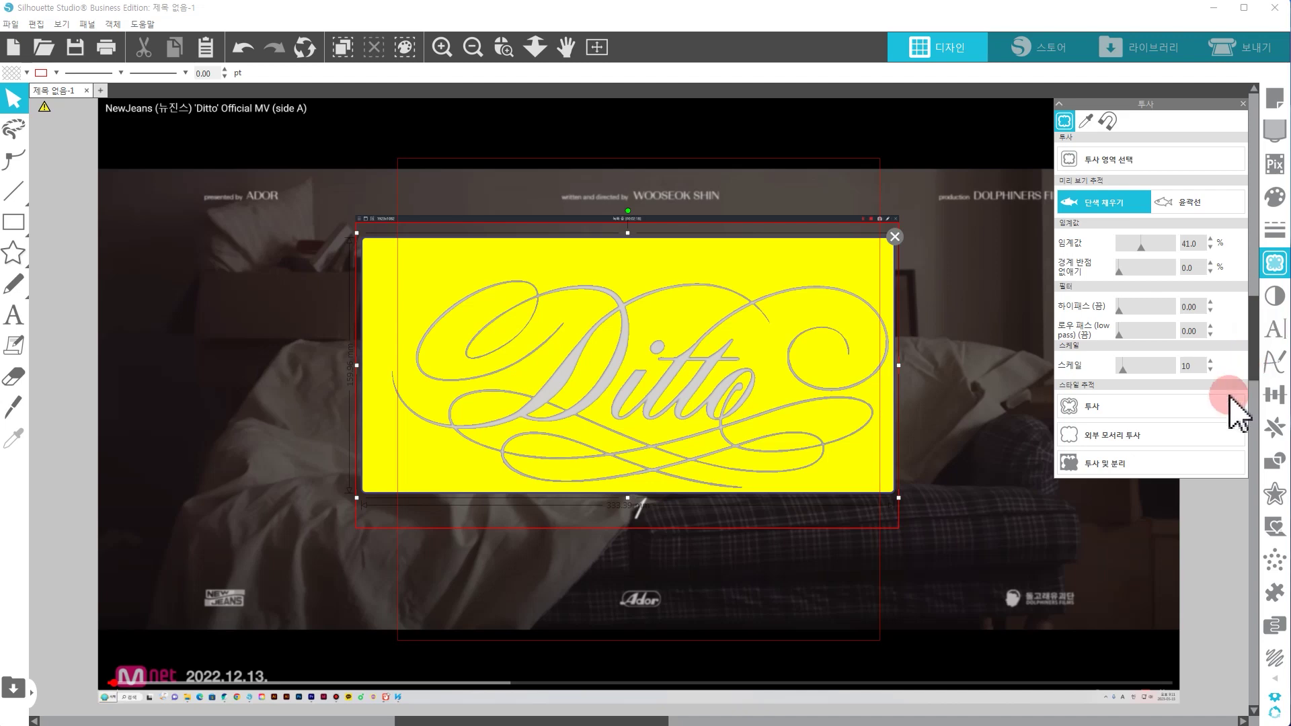
Trace the selected Ditto area and move the original frame image off the cutting mat.
{"action": "left_click", "coordinate": [1181, 407]}
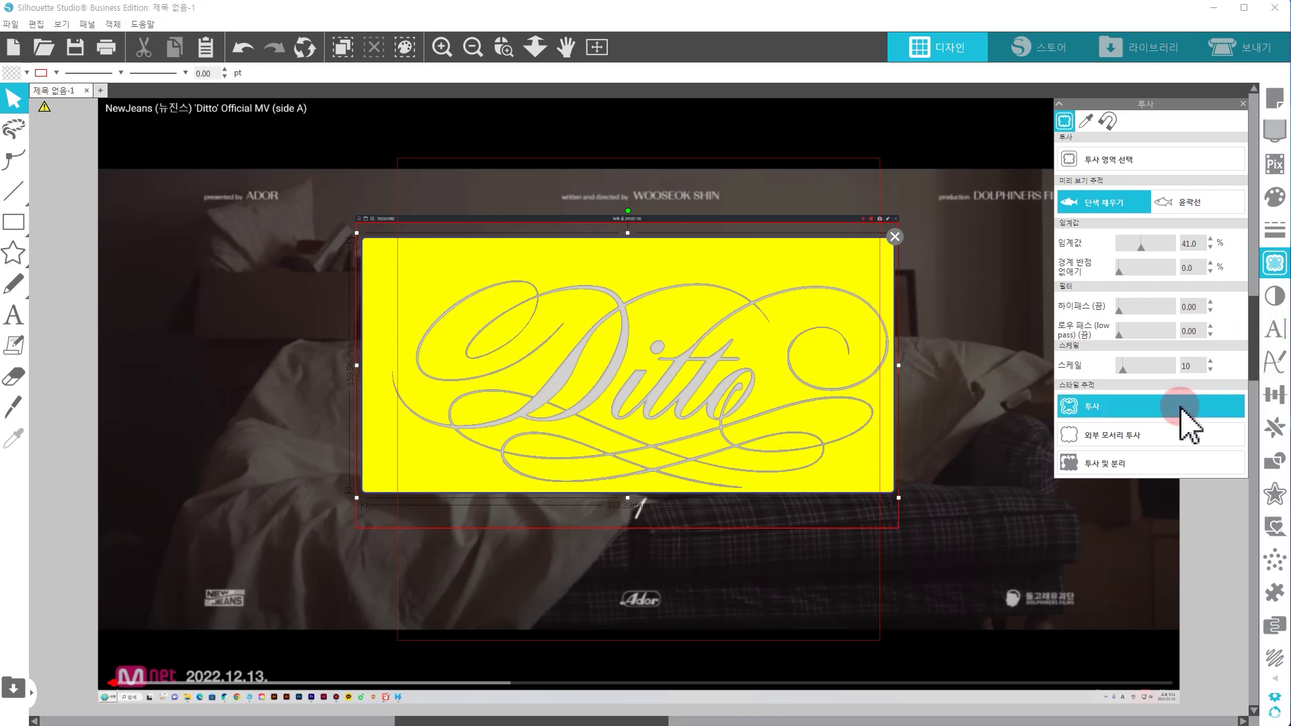
{"action": "left_click", "coordinate": [1133, 406]}
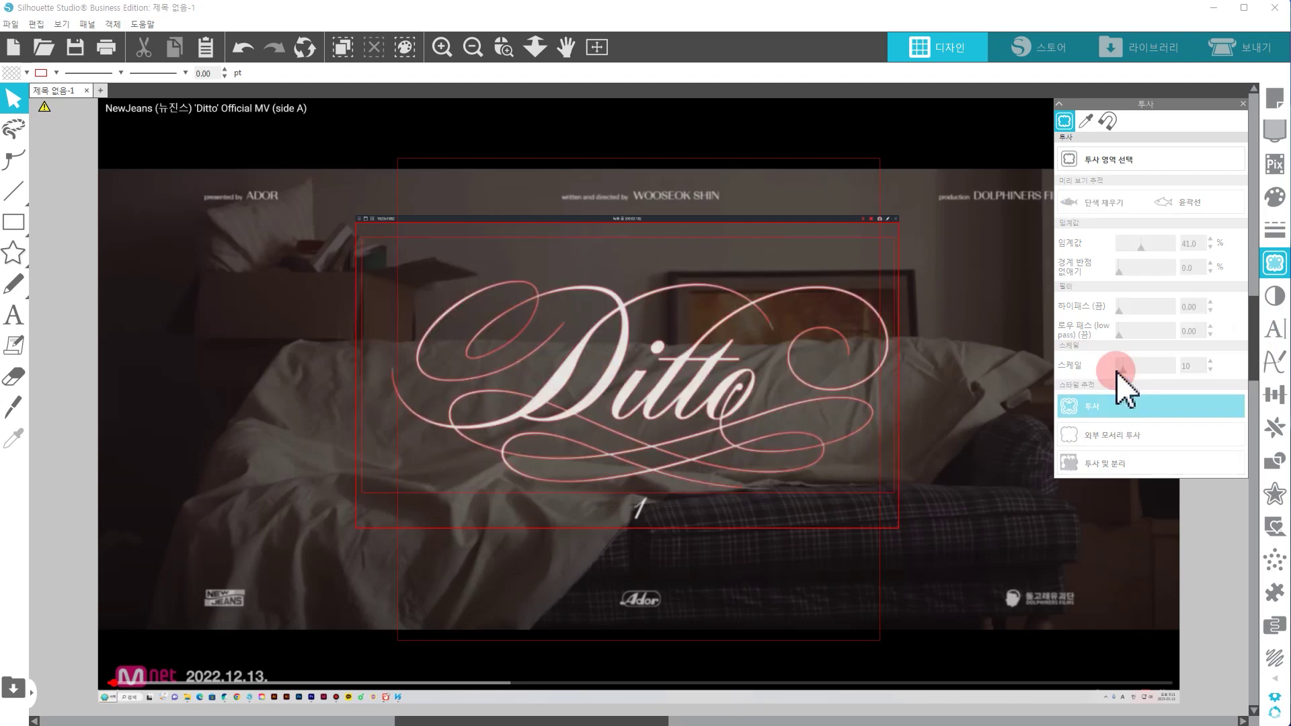
{"action": "mouse_move", "coordinate": [1023, 178]}
{"action": "left_mouse_down"}
{"action": "mouse_move", "coordinate": [591, 309]}
{"action": "mouse_move", "coordinate": [215, 490]}
{"action": "mouse_move", "coordinate": [172, 534]}
{"action": "left_mouse_up"}
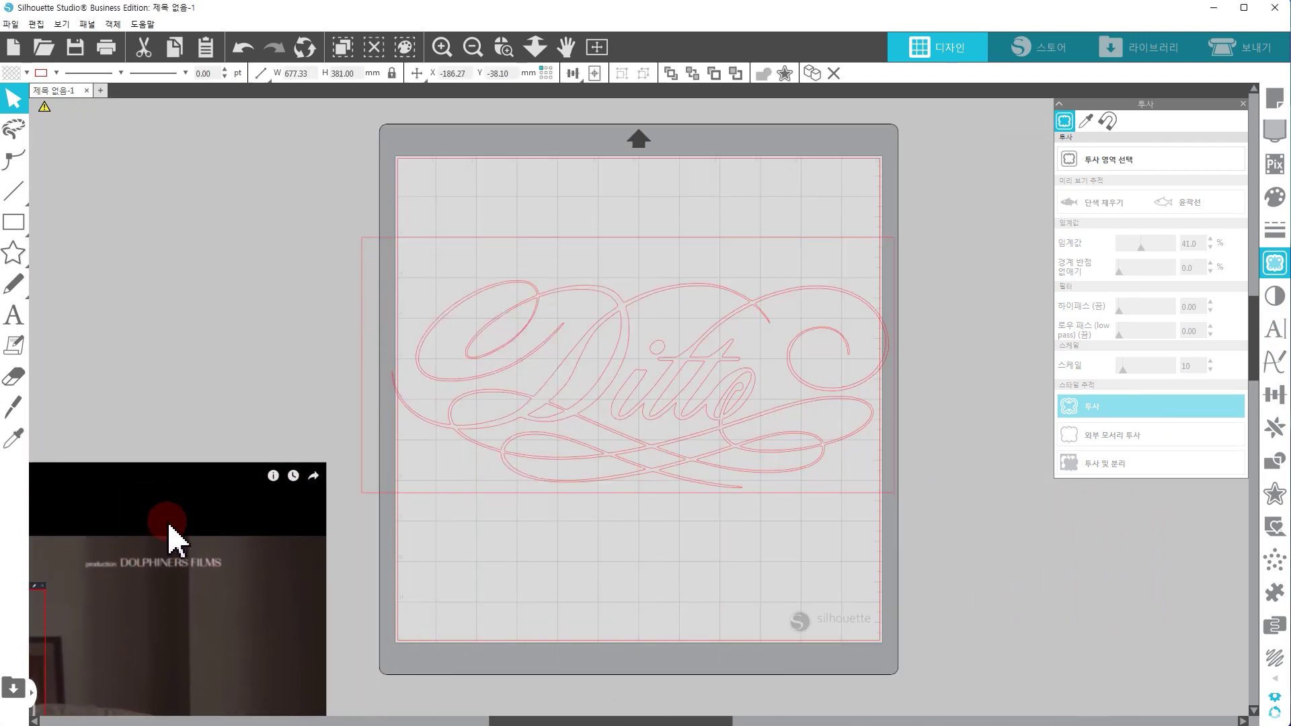
Select the traced Ditto outlines and fill them with blue (1B7CB7).
{"action": "mouse_move", "coordinate": [345, 226]}
{"action": "left_mouse_down"}
{"action": "mouse_move", "coordinate": [599, 446]}
{"action": "mouse_move", "coordinate": [955, 589]}
{"action": "left_mouse_up"}
{"action": "left_click", "coordinate": [441, 47]}
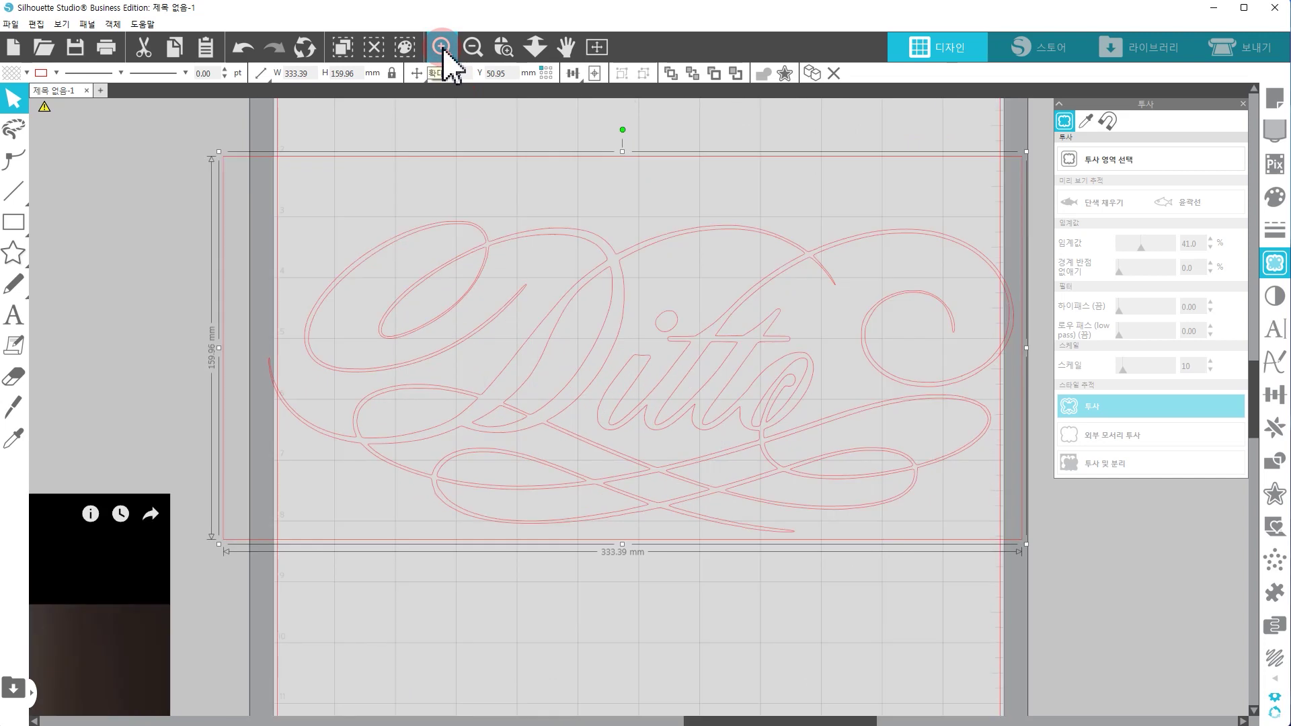
{"action": "left_click", "coordinate": [1242, 104]}
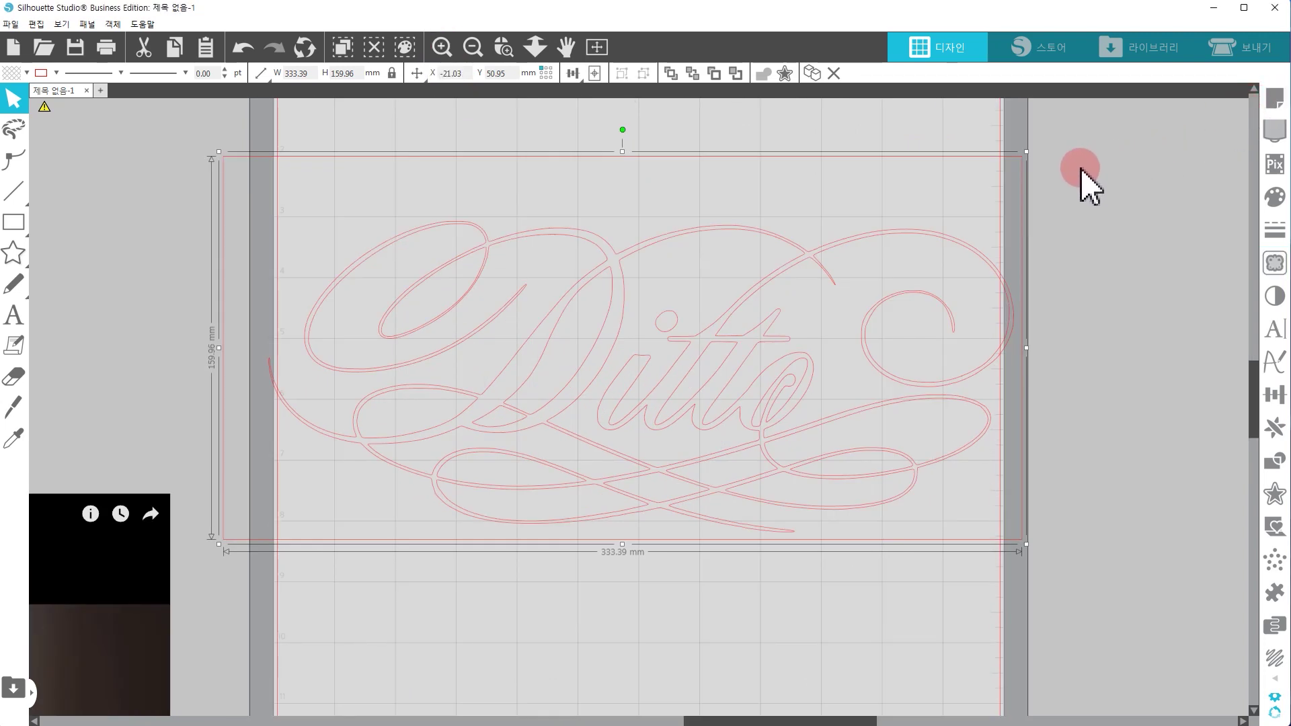
{"action": "left_click", "coordinate": [1267, 201]}
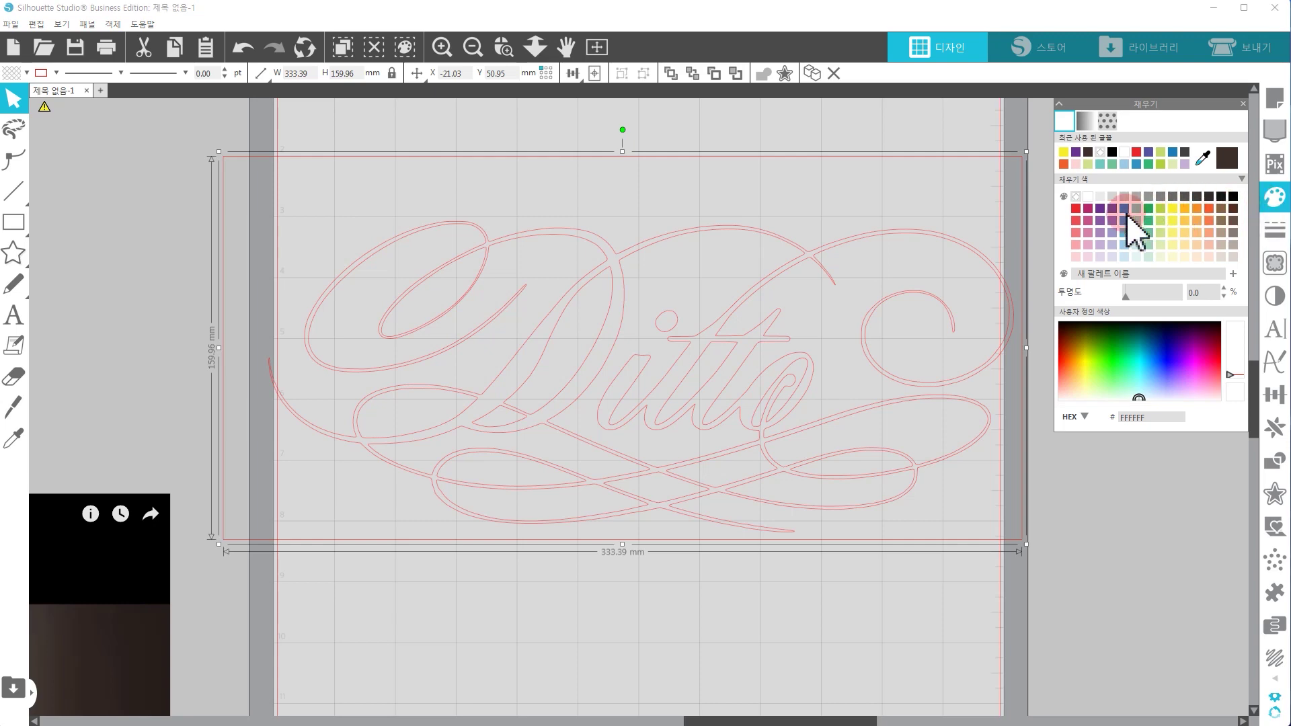
{"action": "left_click", "coordinate": [1126, 210]}
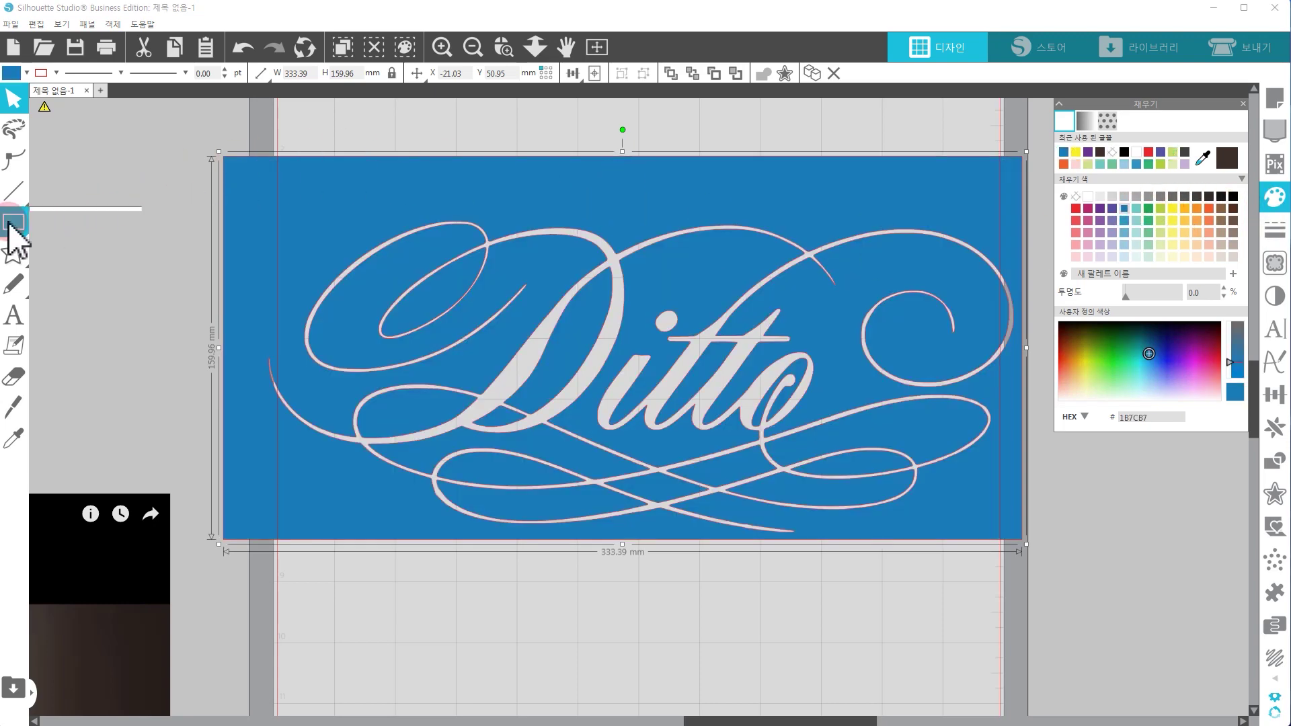
Draw a rectangle about 103 × 122 mm over the letter D and fill it with light purple.
{"action": "left_click", "coordinate": [12, 222]}
{"action": "left_click_drag", "start_coordinate": [422, 142], "coordinate": [668, 433]}
{"action": "left_click", "coordinate": [1113, 232]}
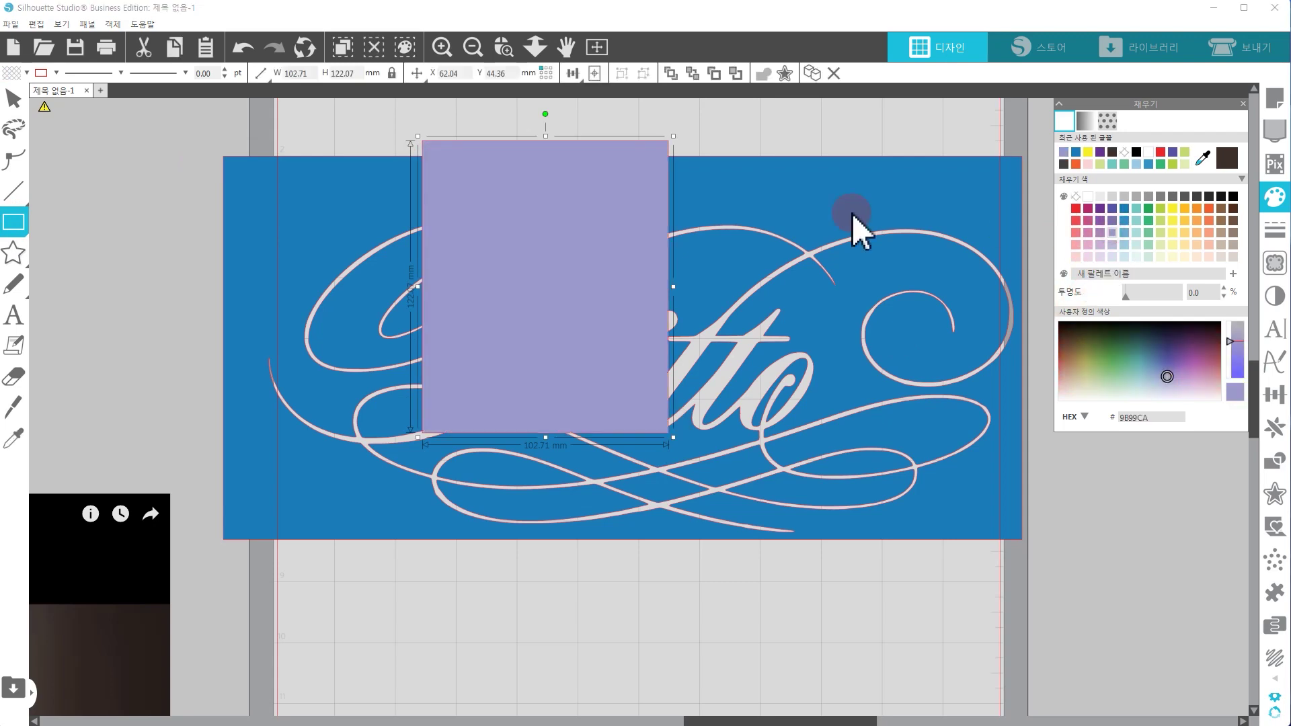
Send the purple rectangle behind the blue traced shape and deselect it.
{"action": "left_click", "coordinate": [113, 24]}
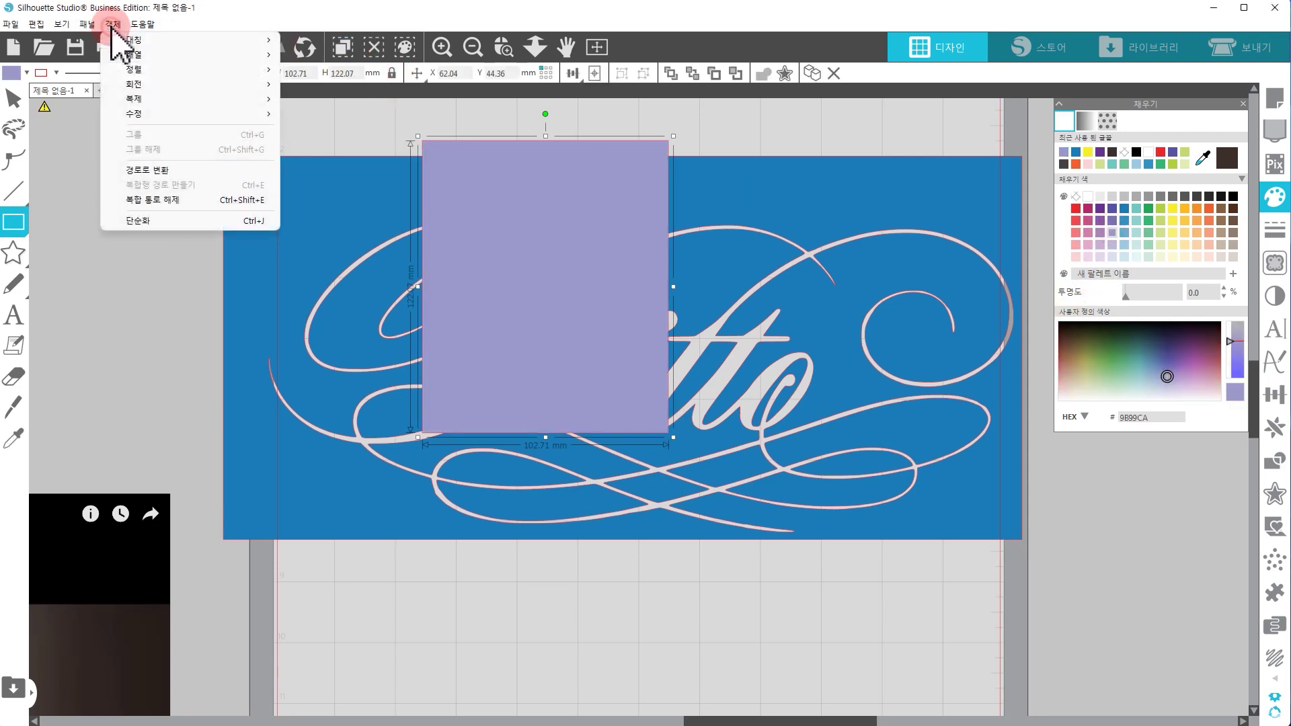
{"action": "left_click", "coordinate": [138, 69]}
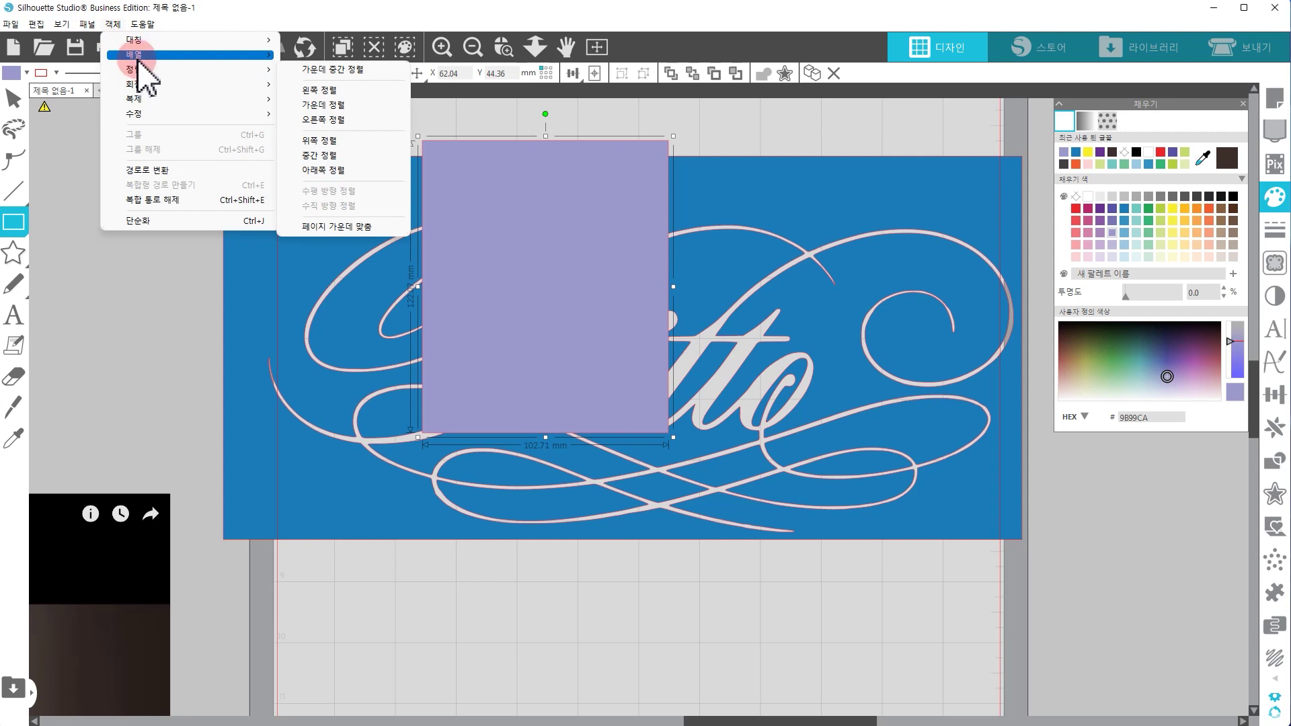
{"action": "left_click", "coordinate": [134, 55]}
{"action": "left_click", "coordinate": [340, 69]}
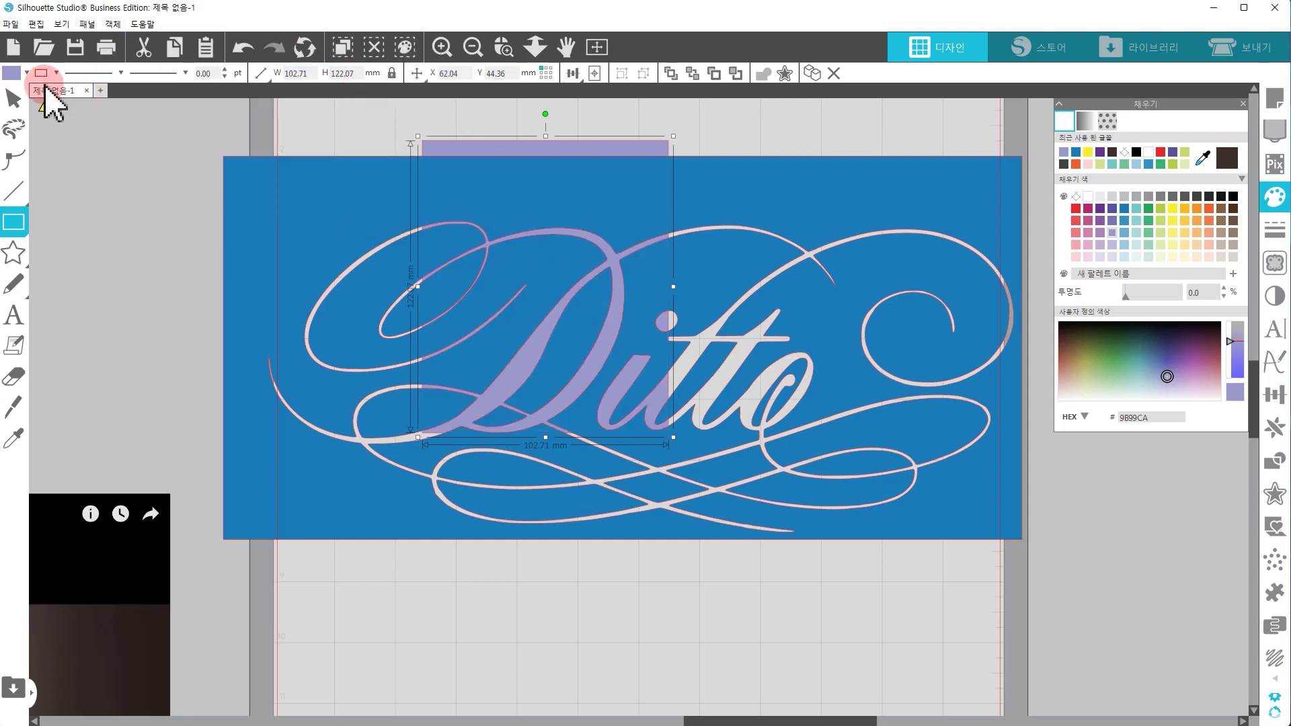
{"action": "left_click", "coordinate": [13, 101]}
{"action": "left_click", "coordinate": [78, 144]}
Release the blue traced shape's compound path and delete its large outer background piece together with the purple rectangle.
{"action": "left_click", "coordinate": [478, 152]}
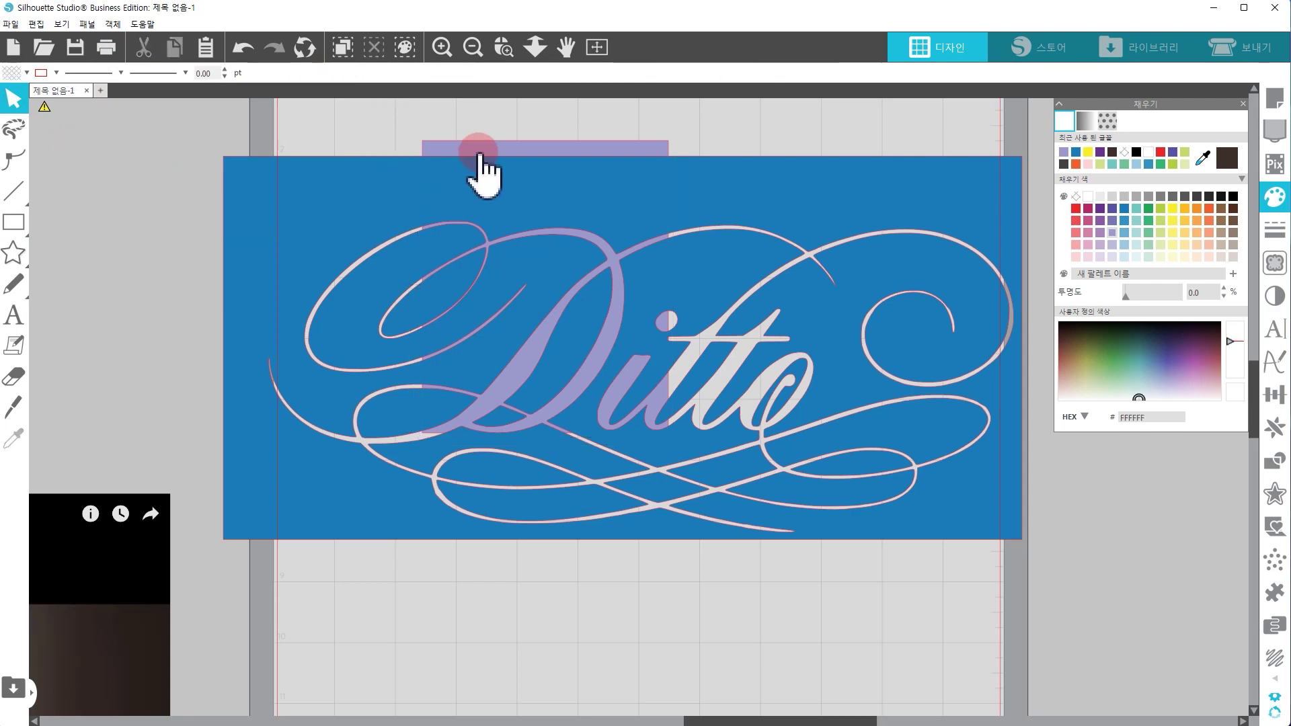
{"action": "left_click", "coordinate": [488, 172]}
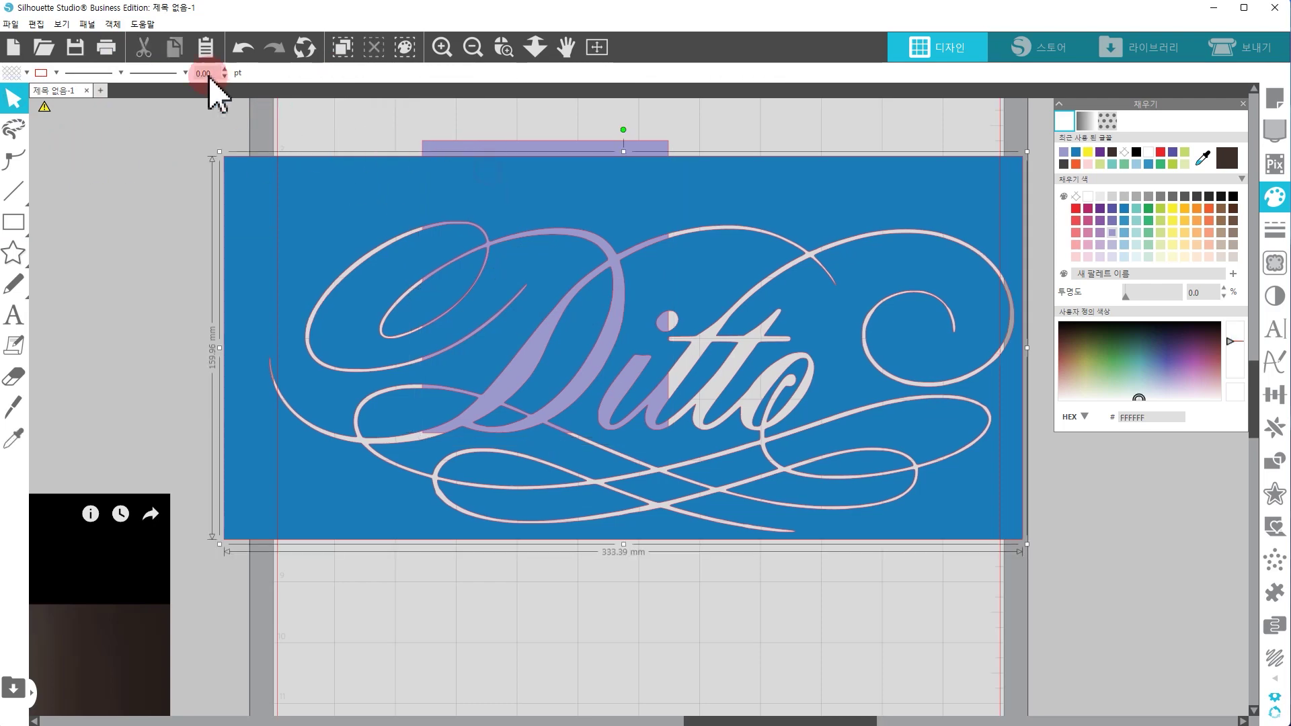
{"action": "left_click", "coordinate": [112, 25]}
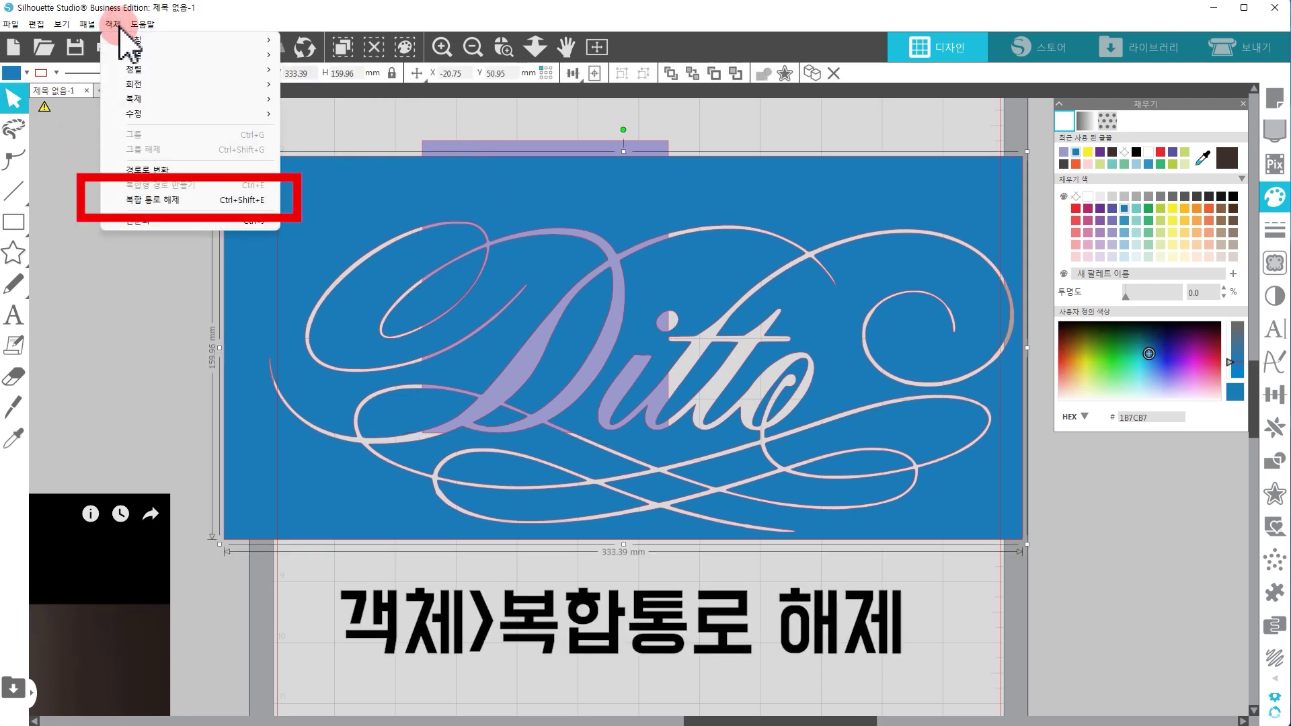
{"action": "left_click", "coordinate": [146, 200]}
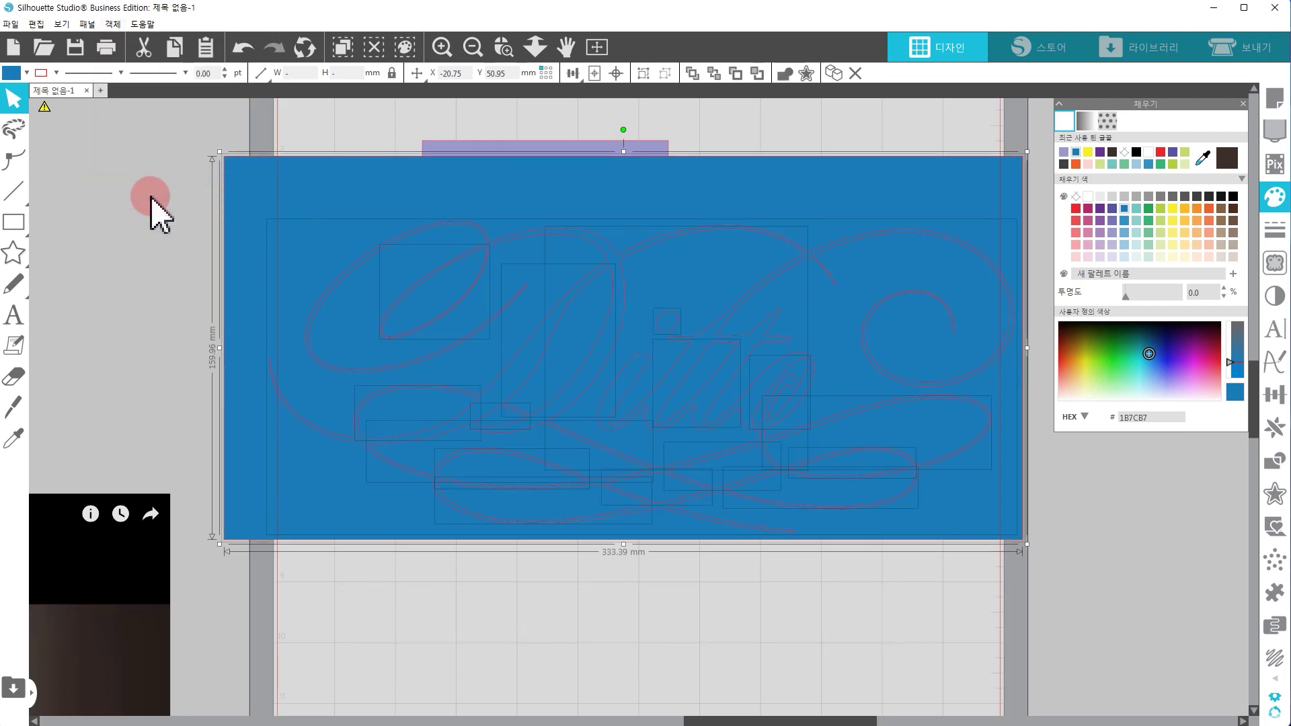
{"action": "left_click", "coordinate": [441, 162]}
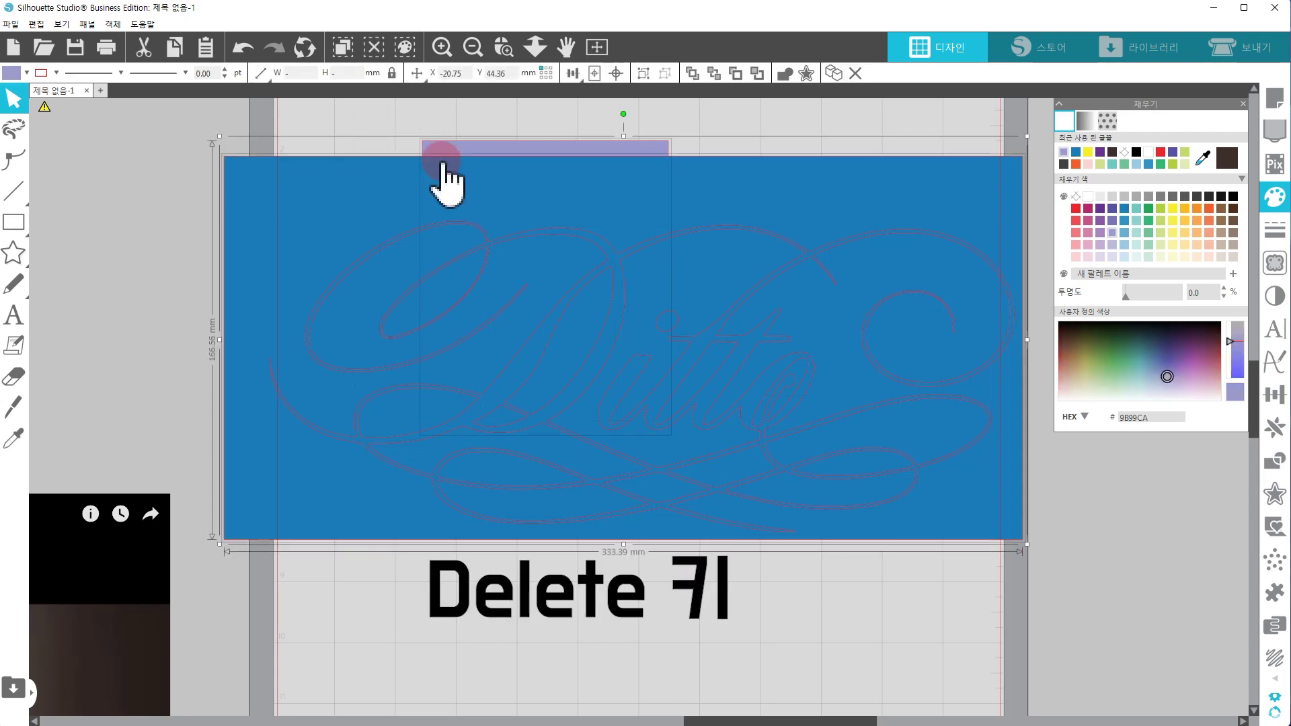
{"action": "key", "text": "Delete"}
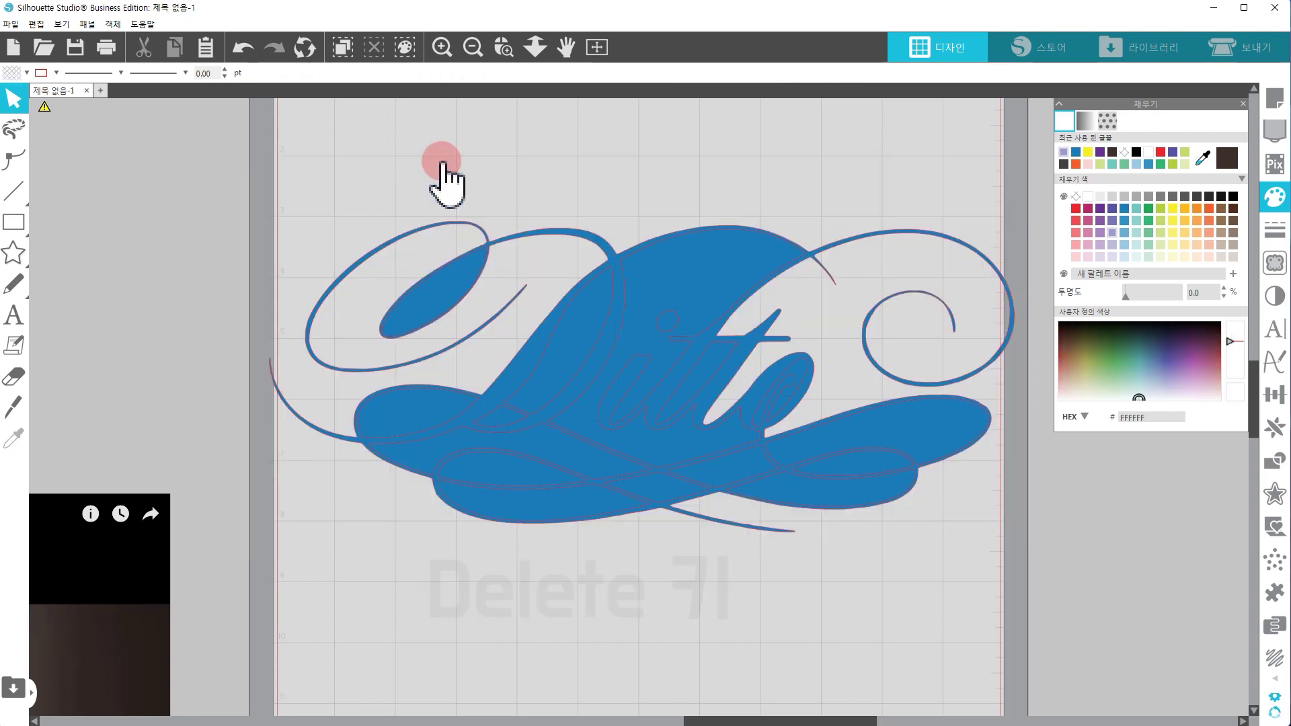
Select all the remaining blue Ditto pieces, combine them into a compound path, and deselect the result.
{"action": "left_click_drag", "start_coordinate": [269, 190], "coordinate": [1002, 550]}
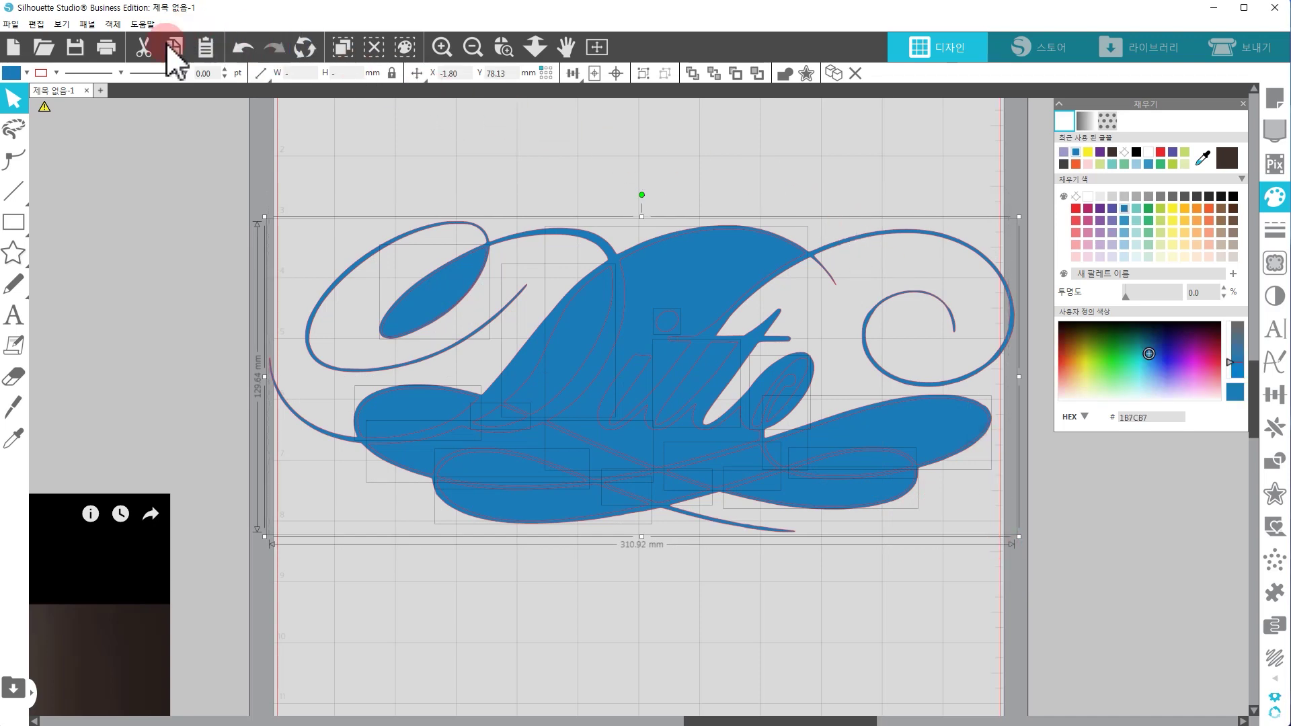
{"action": "left_click", "coordinate": [113, 24]}
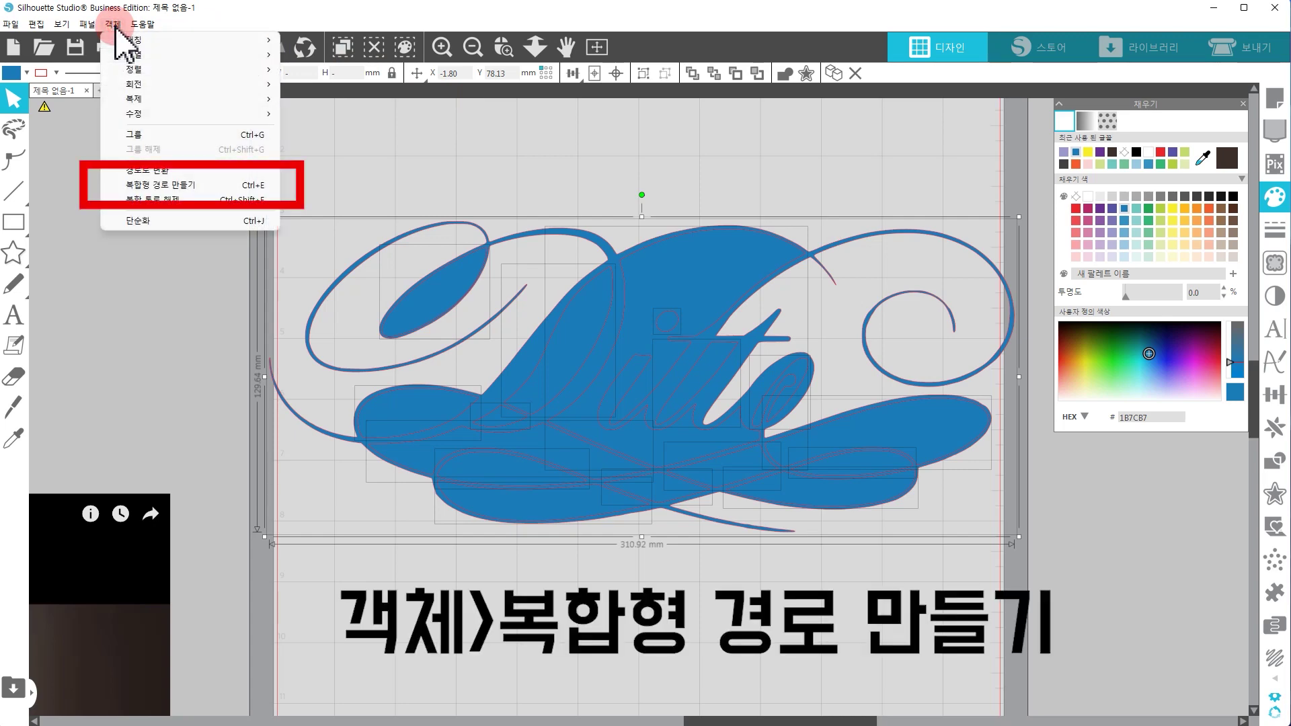
{"action": "left_click", "coordinate": [133, 185]}
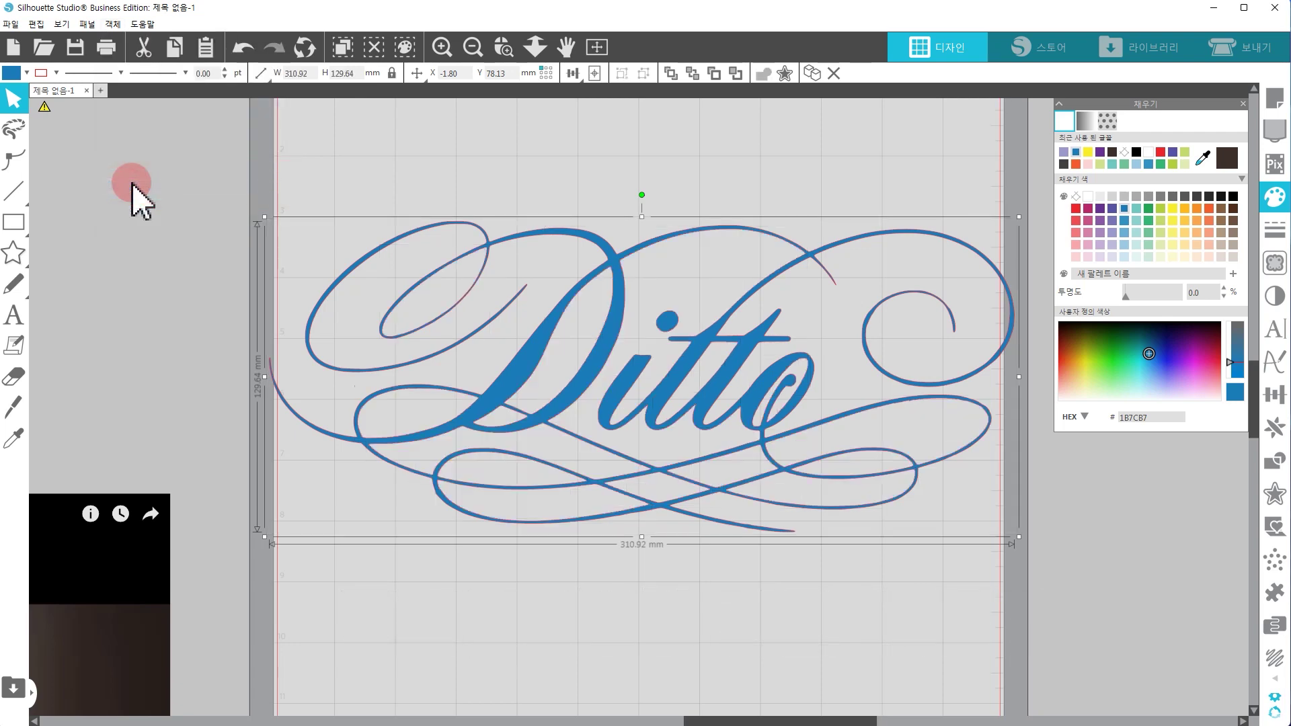
{"action": "left_click", "coordinate": [151, 389]}
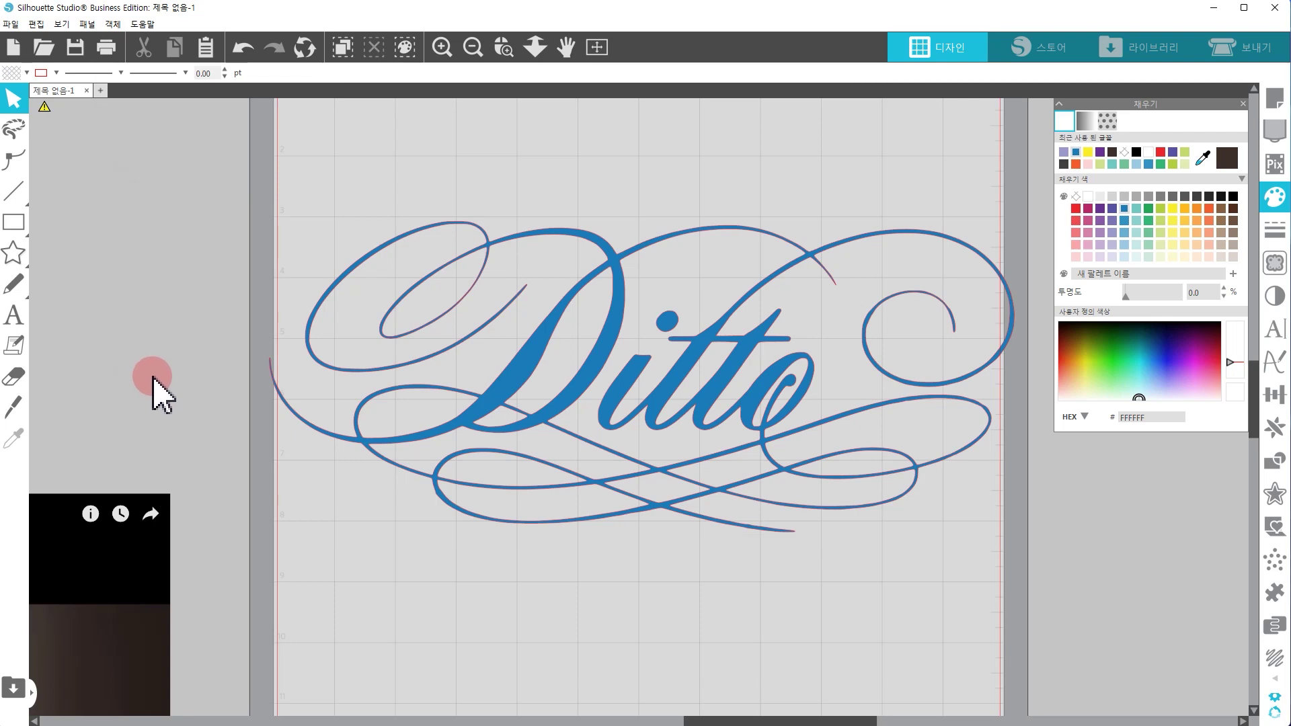
Close the fill settings and examine the edit points along the Ditto lettering, leaving it selected as a whole.
{"action": "left_click", "coordinate": [440, 47]}
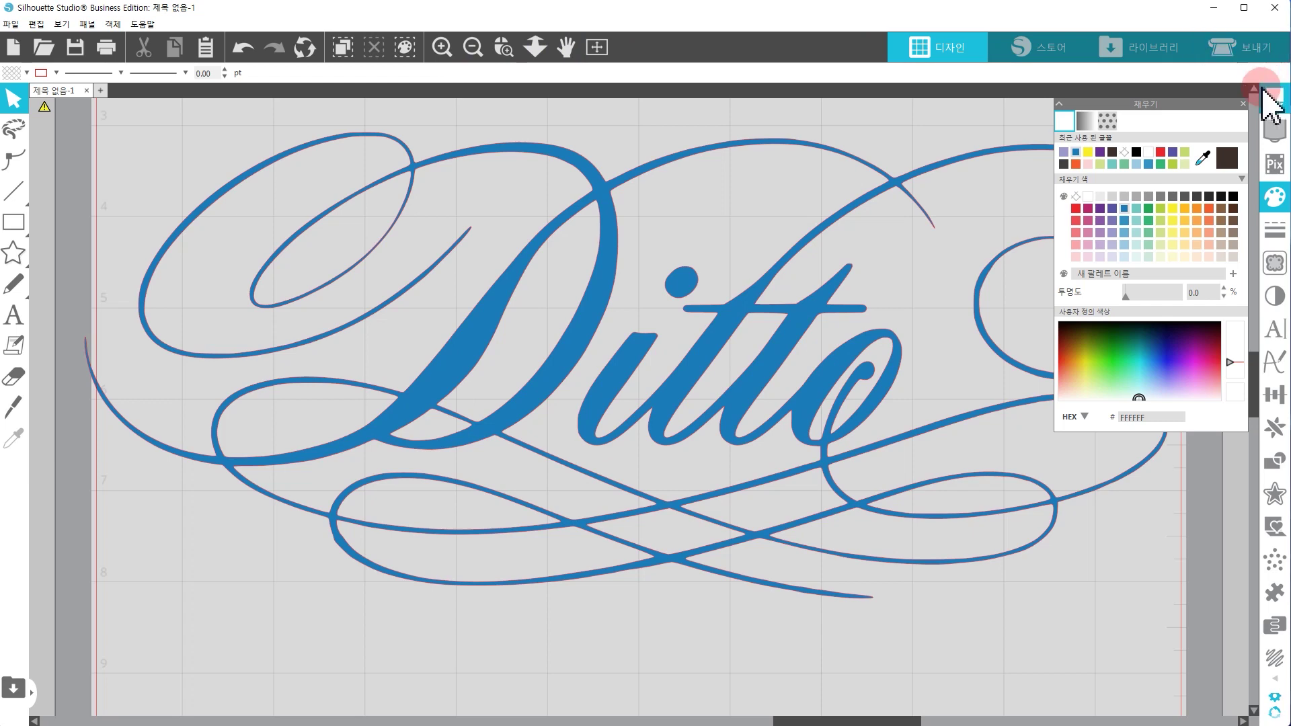
{"action": "left_click", "coordinate": [1241, 102]}
{"action": "key", "text": "space"}
{"action": "left_click_drag", "start_coordinate": [931, 292], "coordinate": [909, 370]}
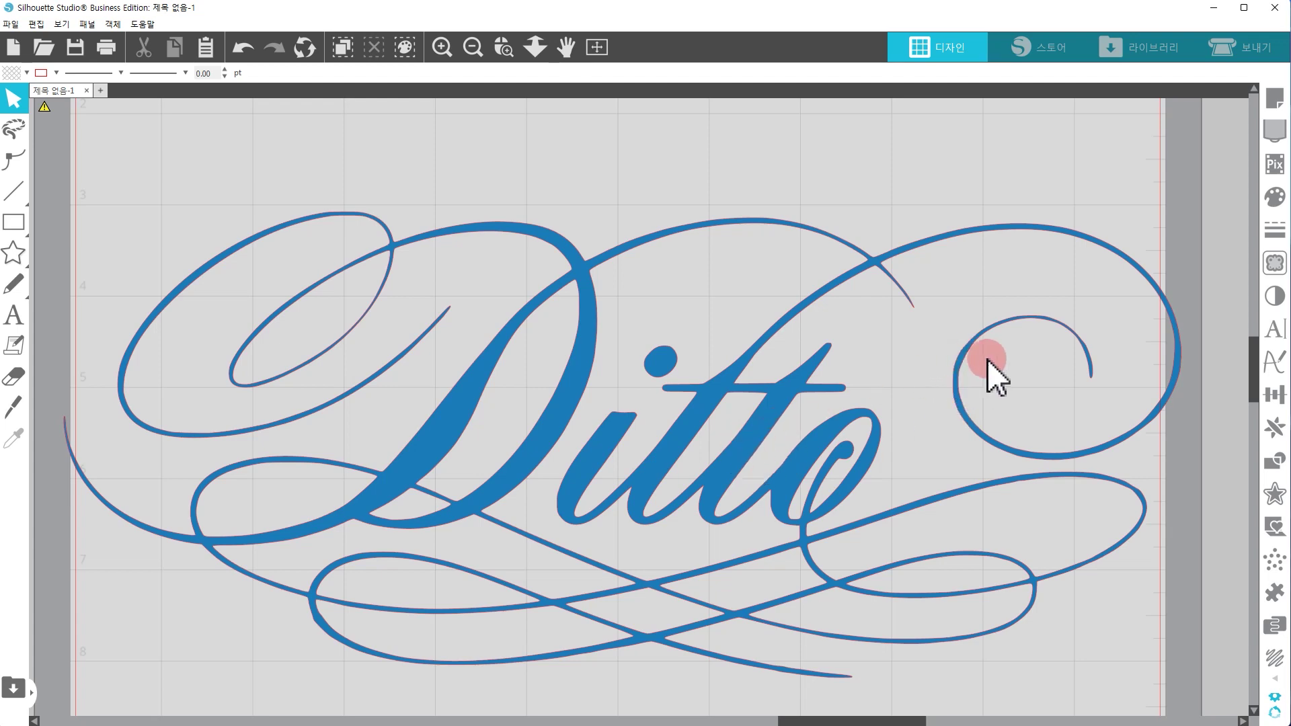
{"action": "double_click", "coordinate": [957, 371]}
{"action": "left_click", "coordinate": [954, 369]}
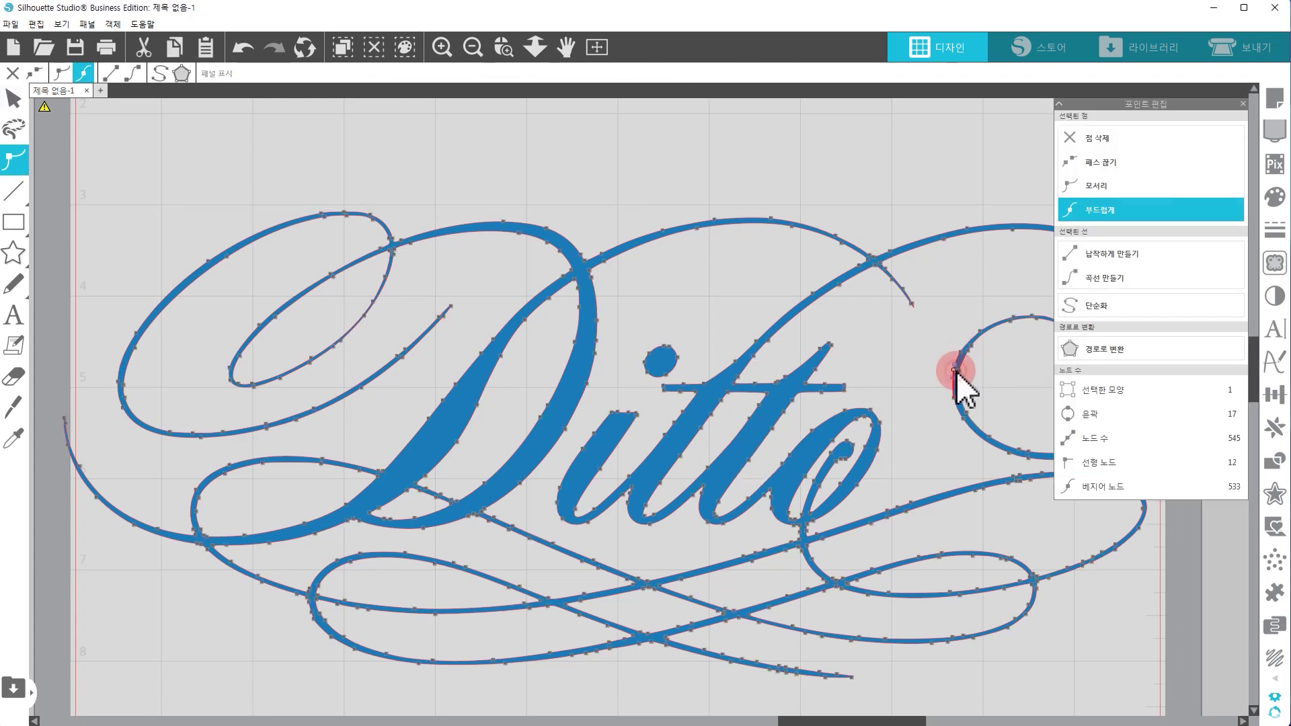
{"action": "left_click", "coordinate": [909, 389]}
{"action": "left_click", "coordinate": [834, 444]}
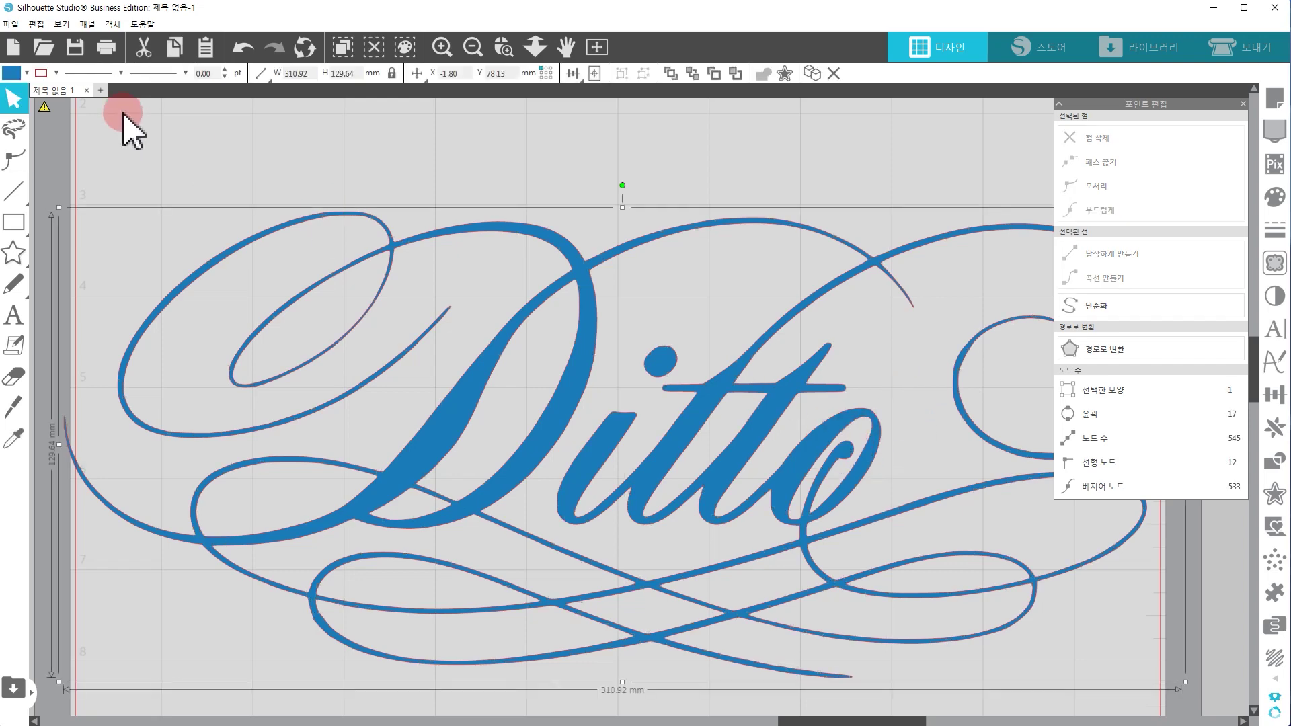
Simplify the Ditto lettering's path to reduce its nodes and close the point editing settings.
{"action": "left_click", "coordinate": [113, 28]}
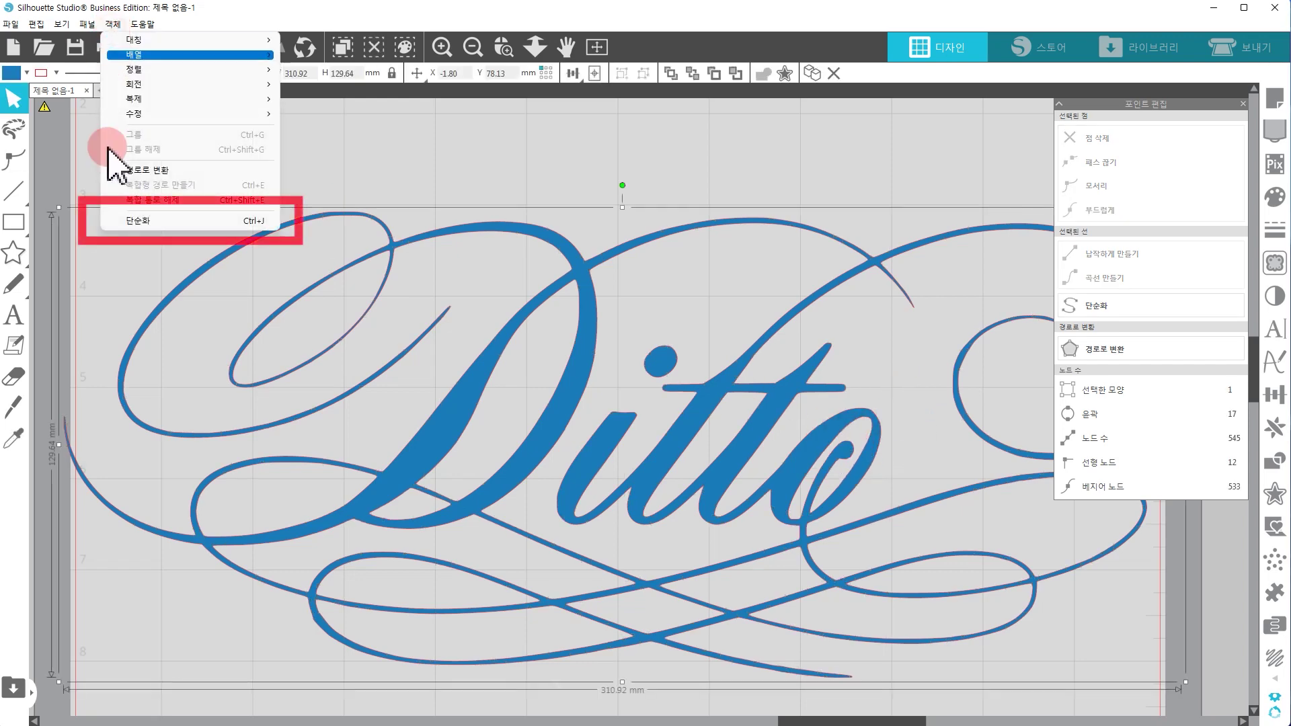
{"action": "left_click", "coordinate": [124, 215]}
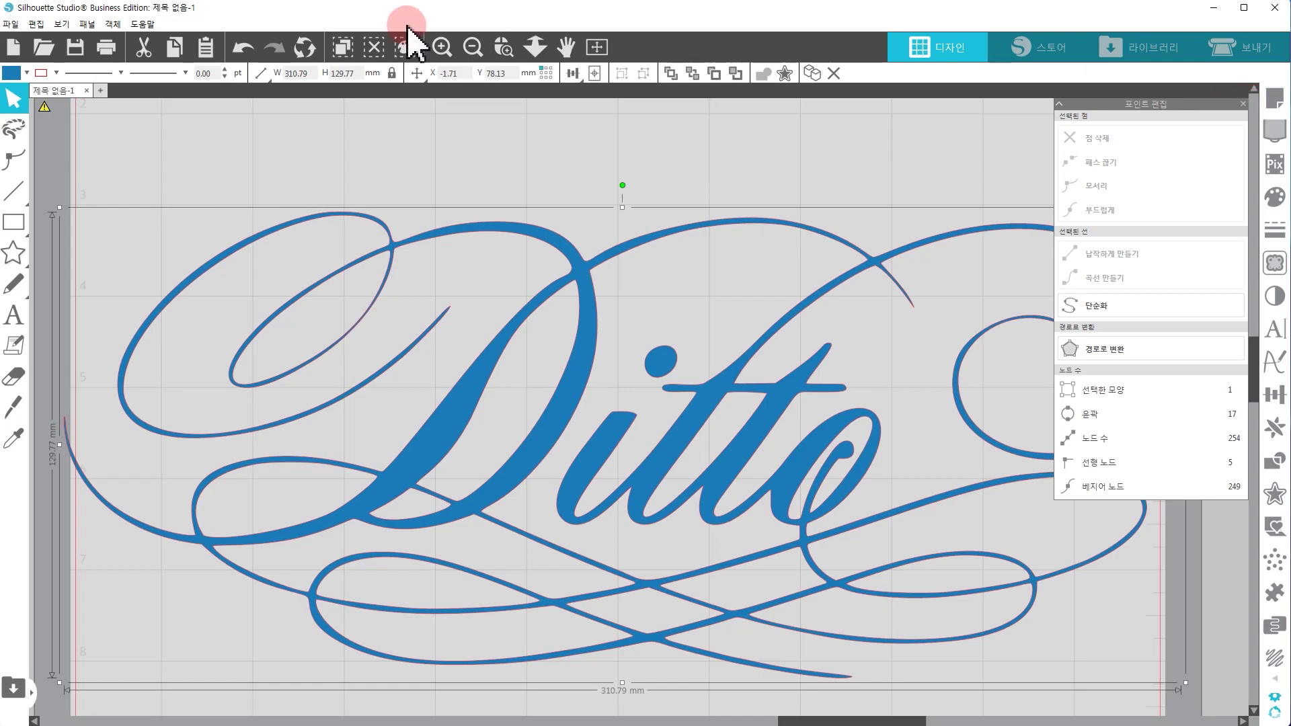
{"action": "left_click_drag", "start_coordinate": [703, 164], "coordinate": [479, 156]}
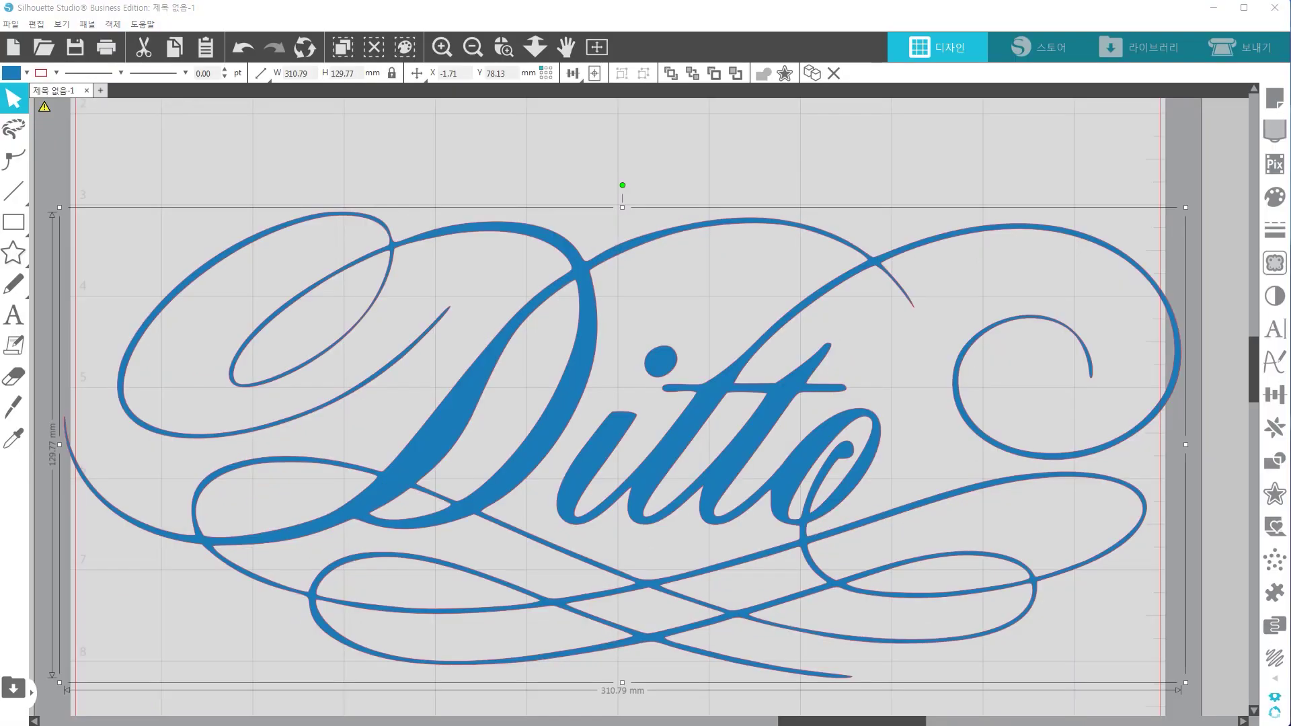
{"action": "left_click", "coordinate": [716, 427]}
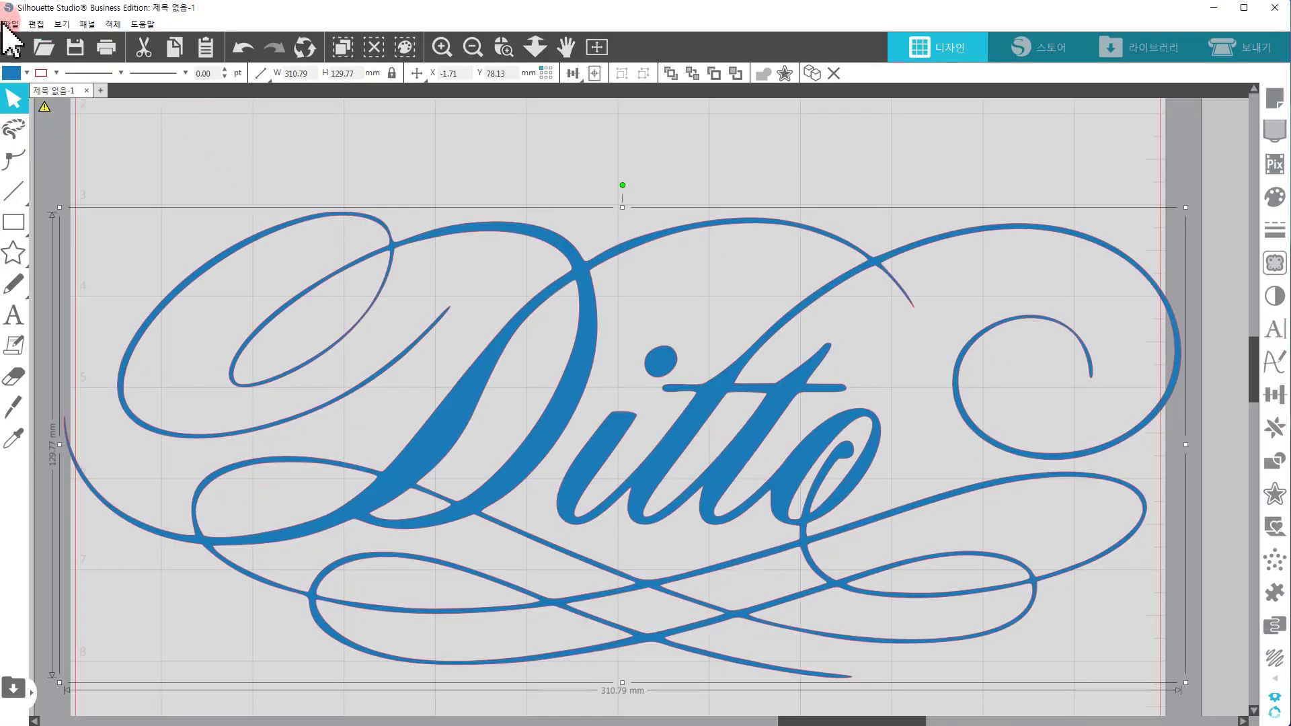
{"action": "left_click", "coordinate": [11, 23]}
{"action": "left_click", "coordinate": [32, 136]}
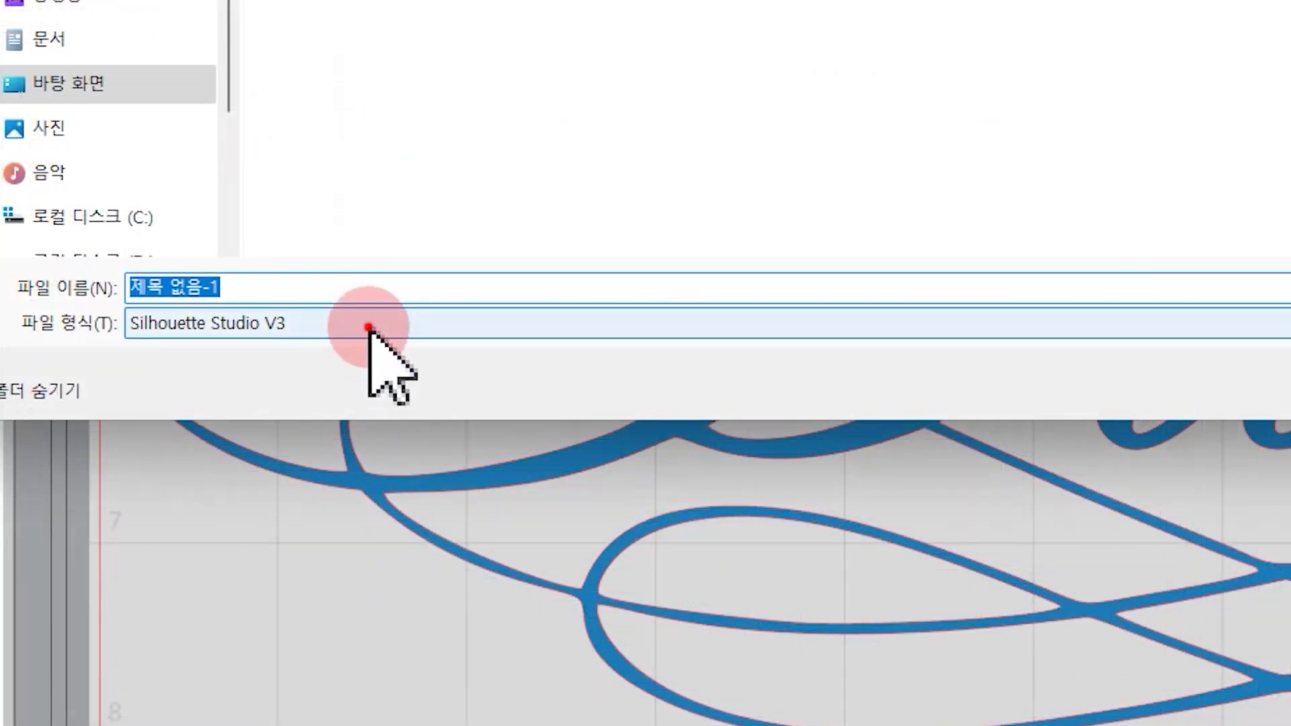
{"action": "left_click", "coordinate": [369, 325]}
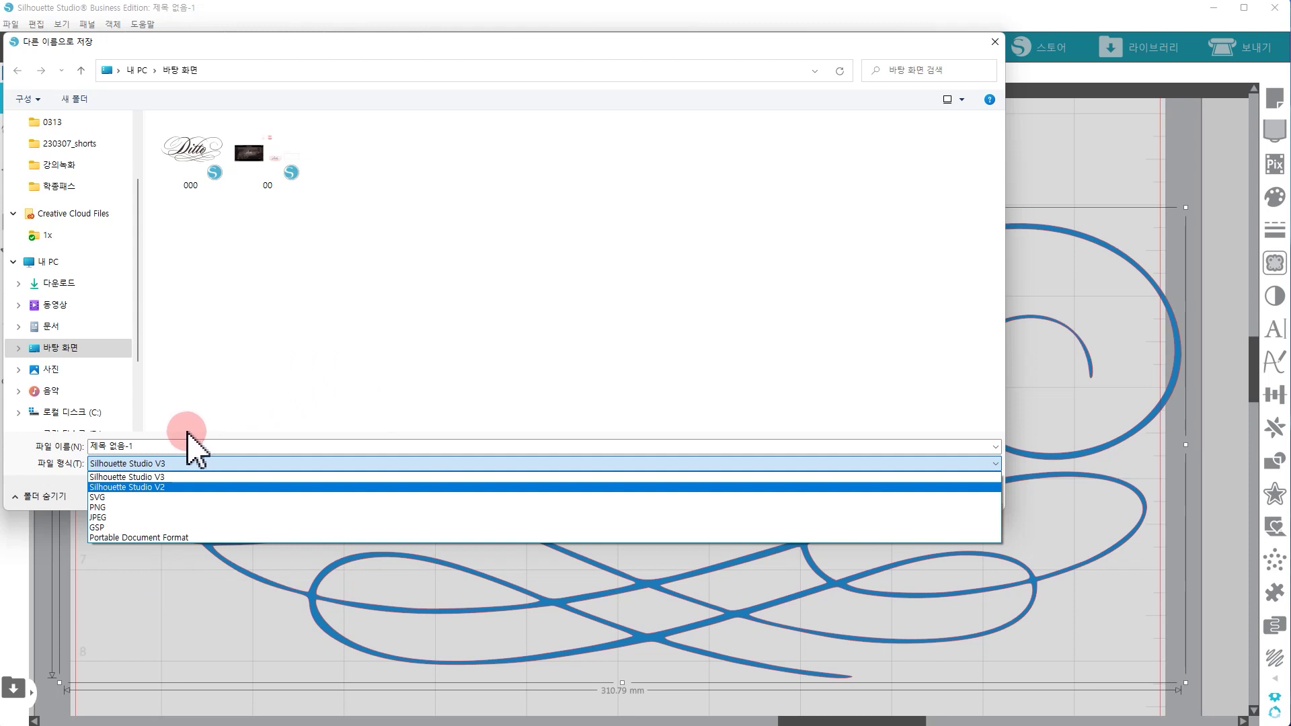
{"action": "left_click", "coordinate": [174, 445]}
{"action": "left_click", "coordinate": [171, 446]}
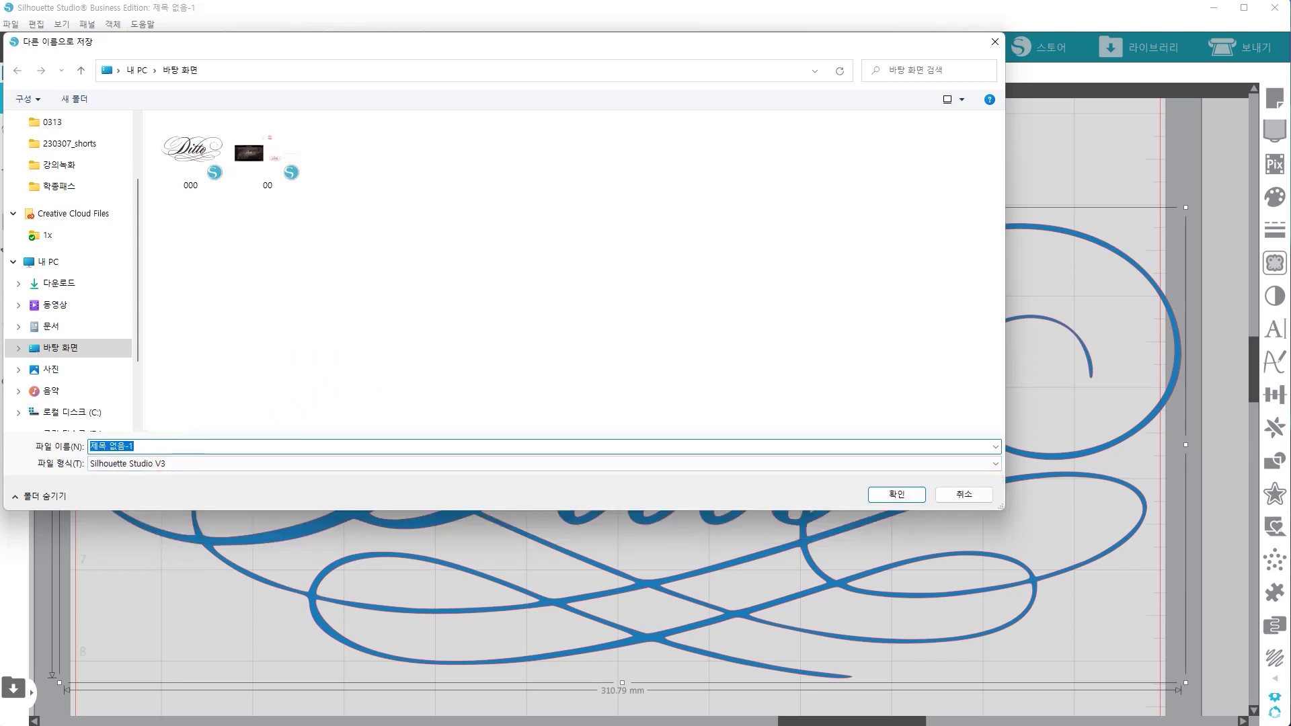
{"action": "type", "text": "01"}
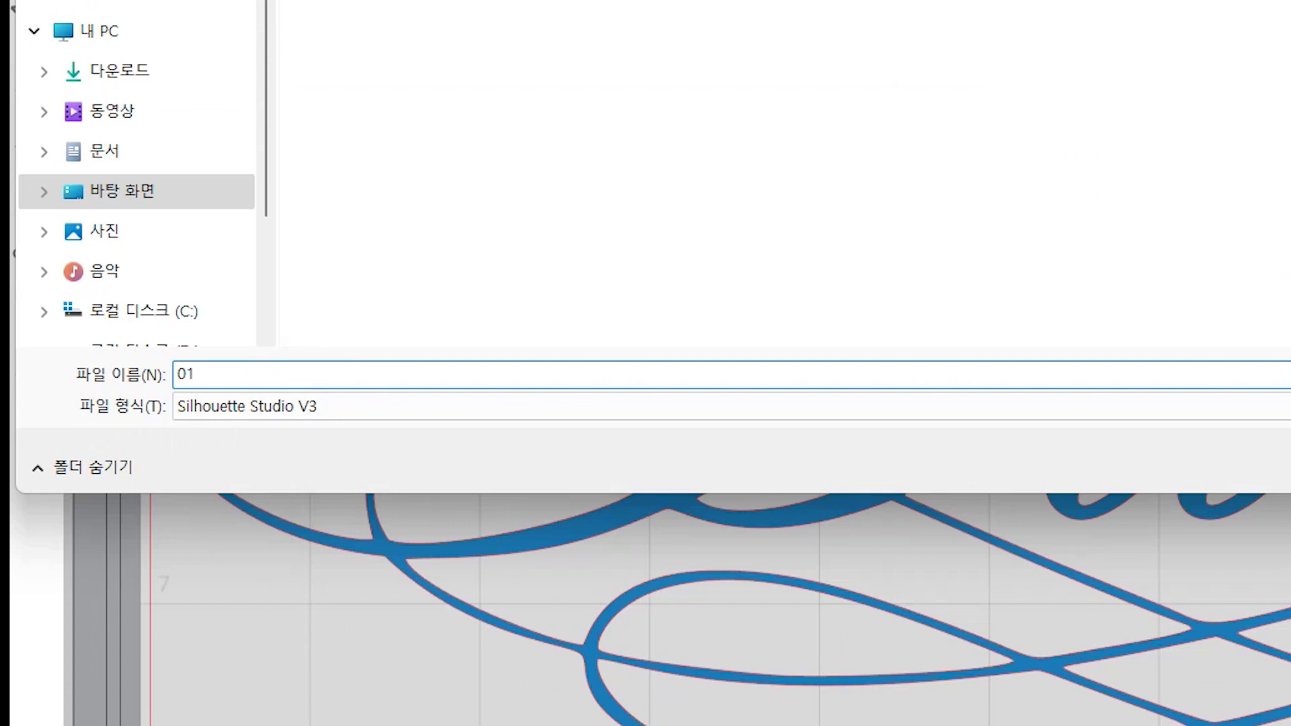
{"action": "left_click", "coordinate": [514, 412]}
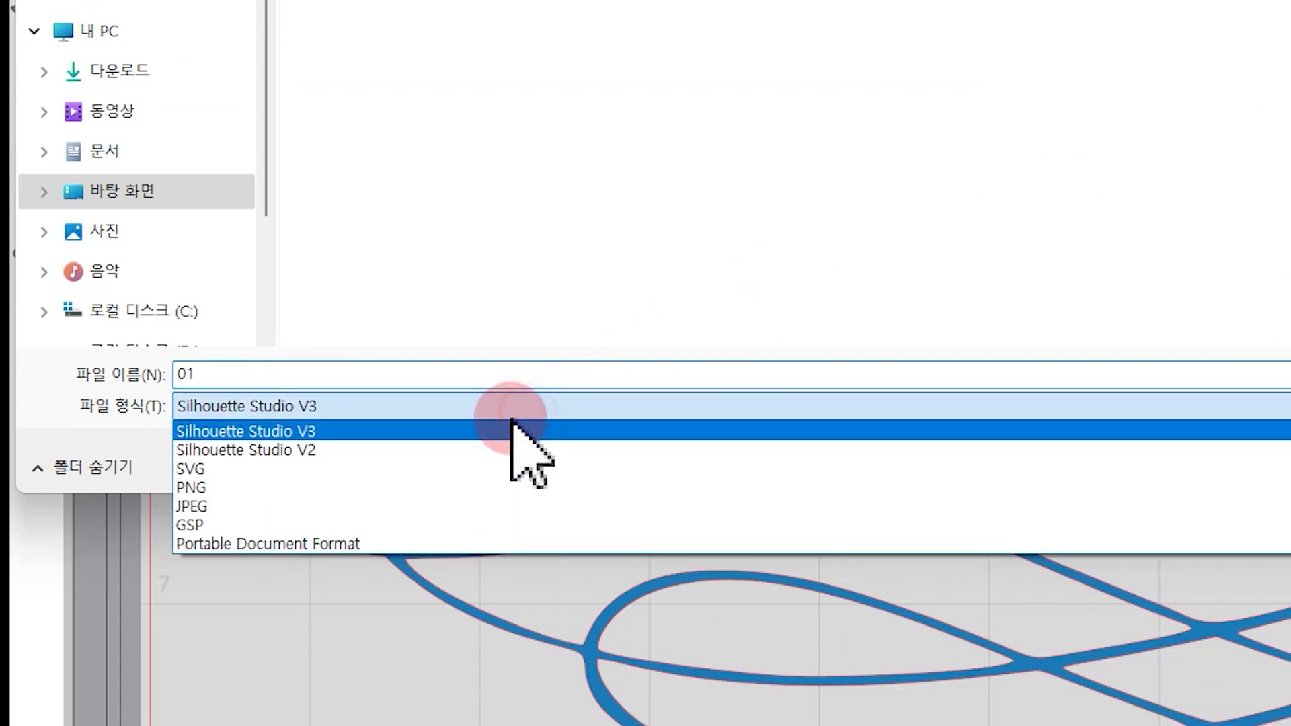
{"action": "left_click", "coordinate": [250, 488]}
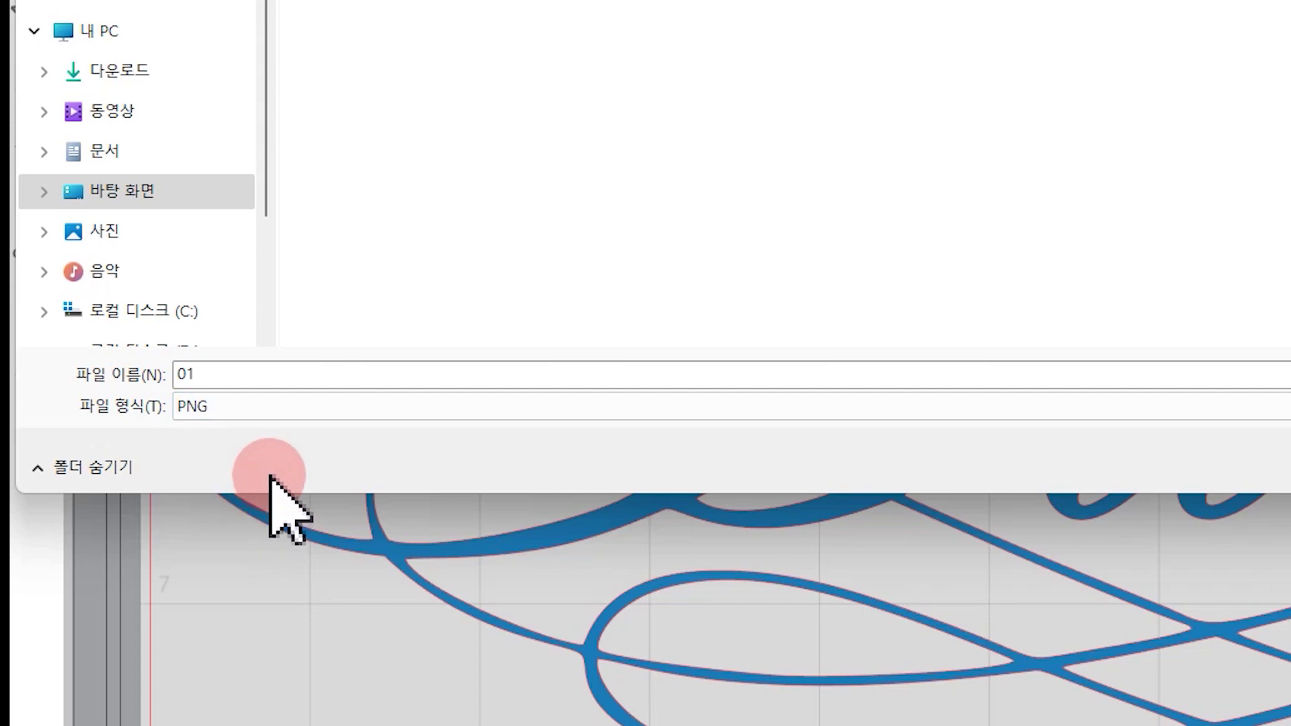
{"action": "left_click", "coordinate": [269, 409]}
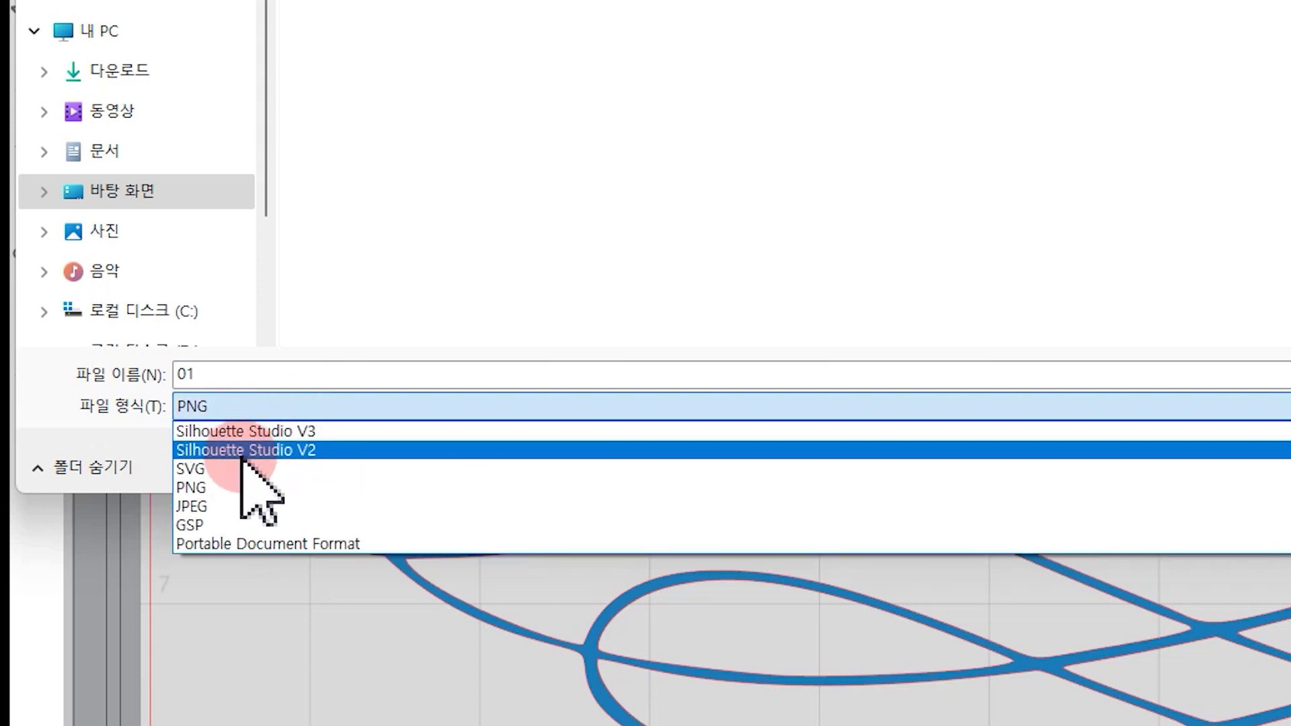
{"action": "left_click", "coordinate": [234, 471]}
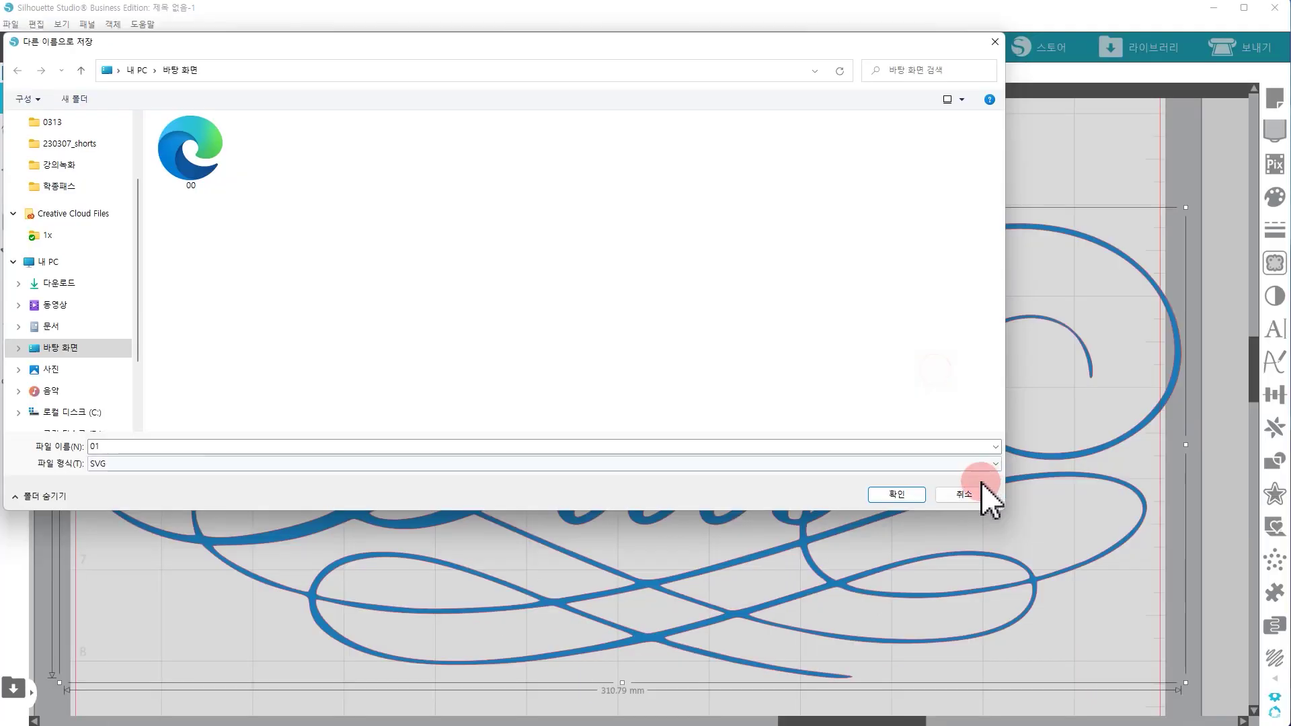
{"action": "left_click", "coordinate": [983, 492]}
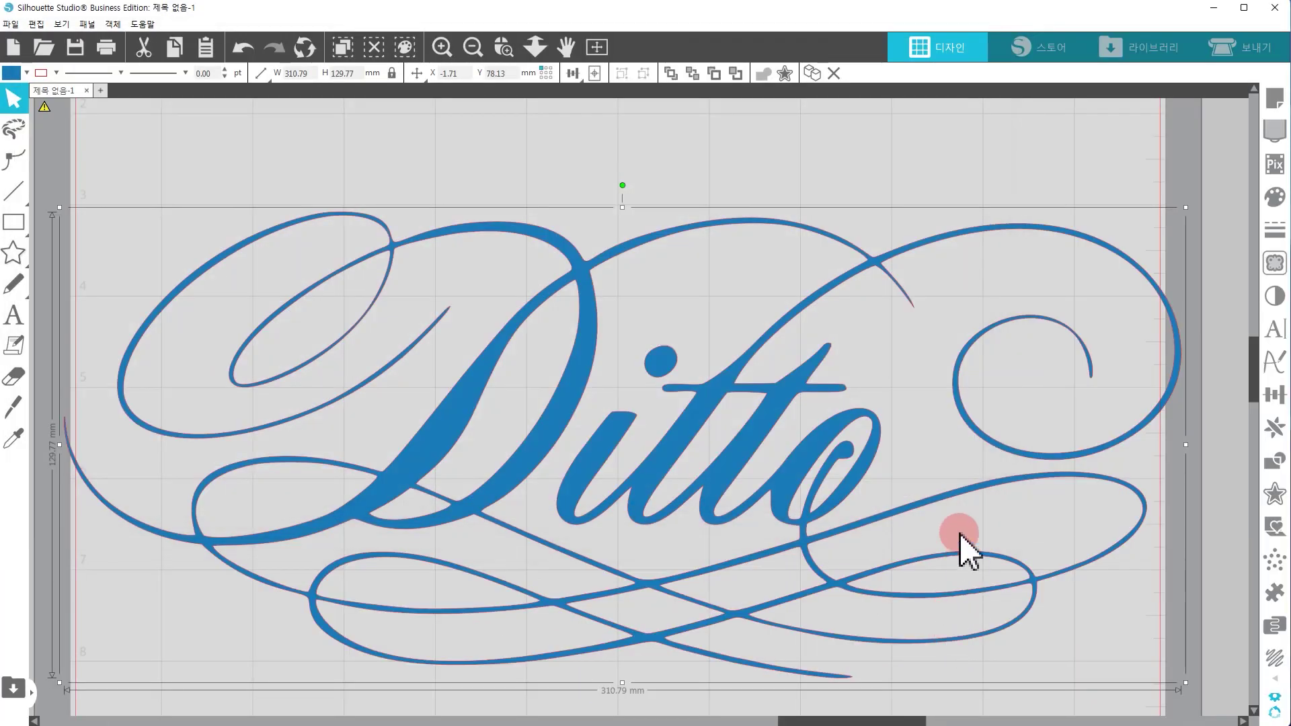
Scale the Ditto lettering down to about 254 × 106 mm and move it into the upper part of the cutting area.
{"action": "left_click", "coordinate": [479, 44]}
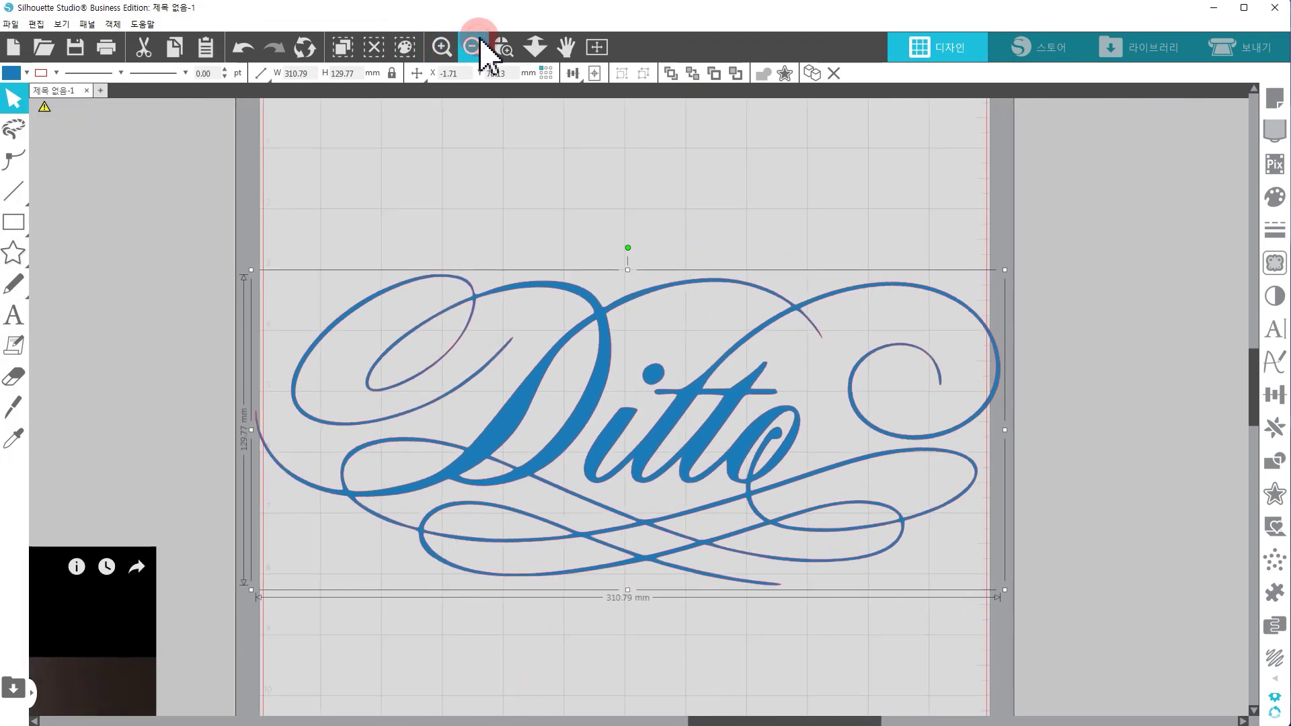
{"action": "left_click", "coordinate": [479, 41]}
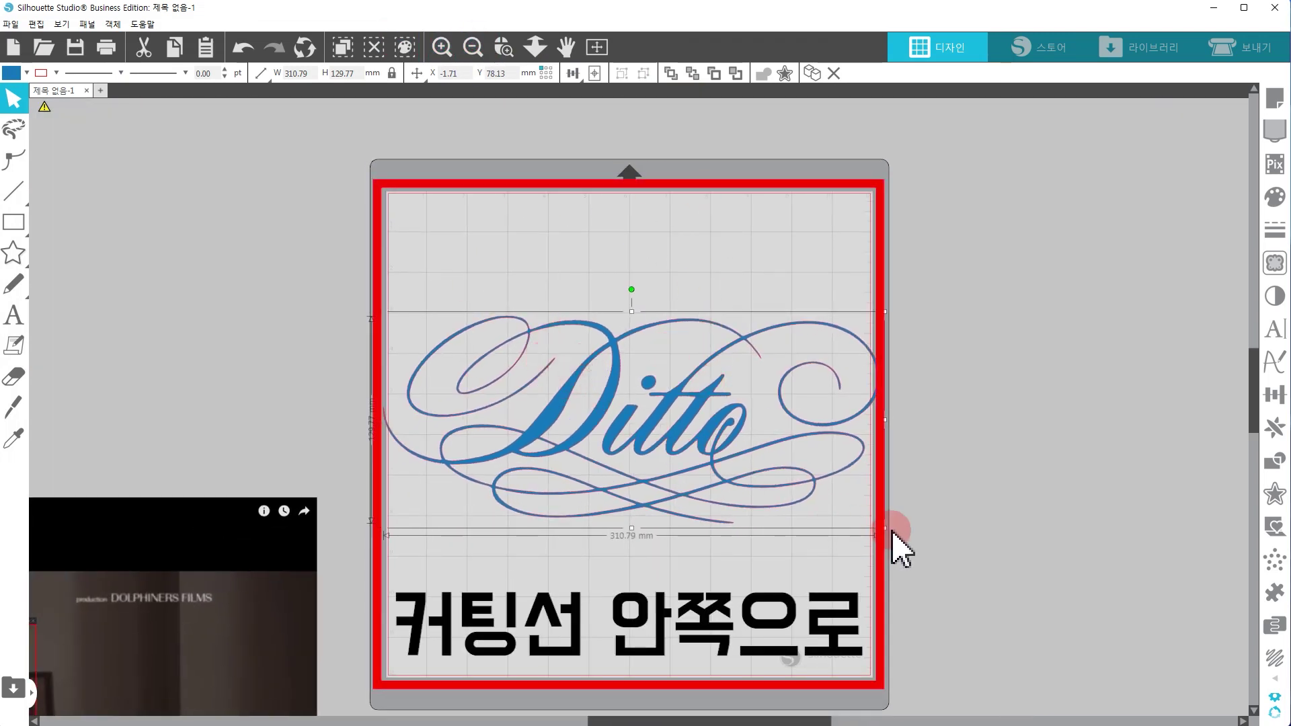
{"action": "left_click_drag", "start_coordinate": [886, 529], "coordinate": [794, 490]}
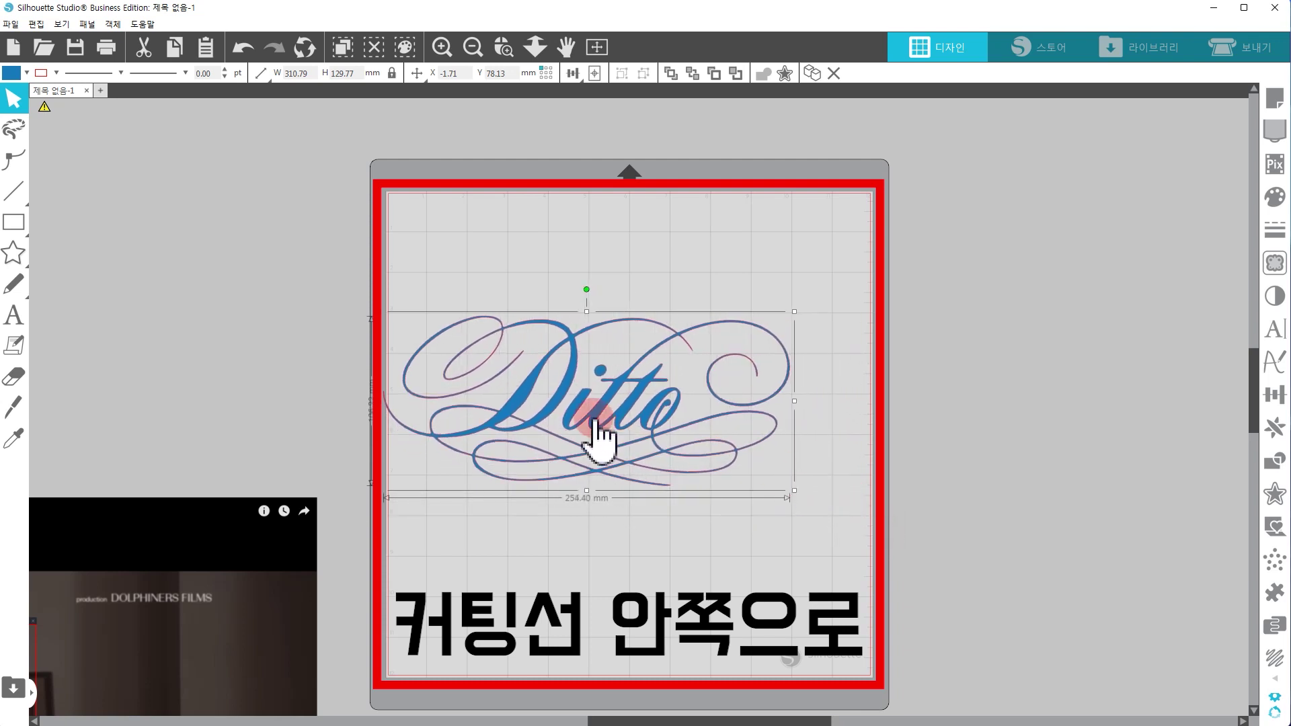
{"action": "left_click_drag", "start_coordinate": [624, 431], "coordinate": [673, 345]}
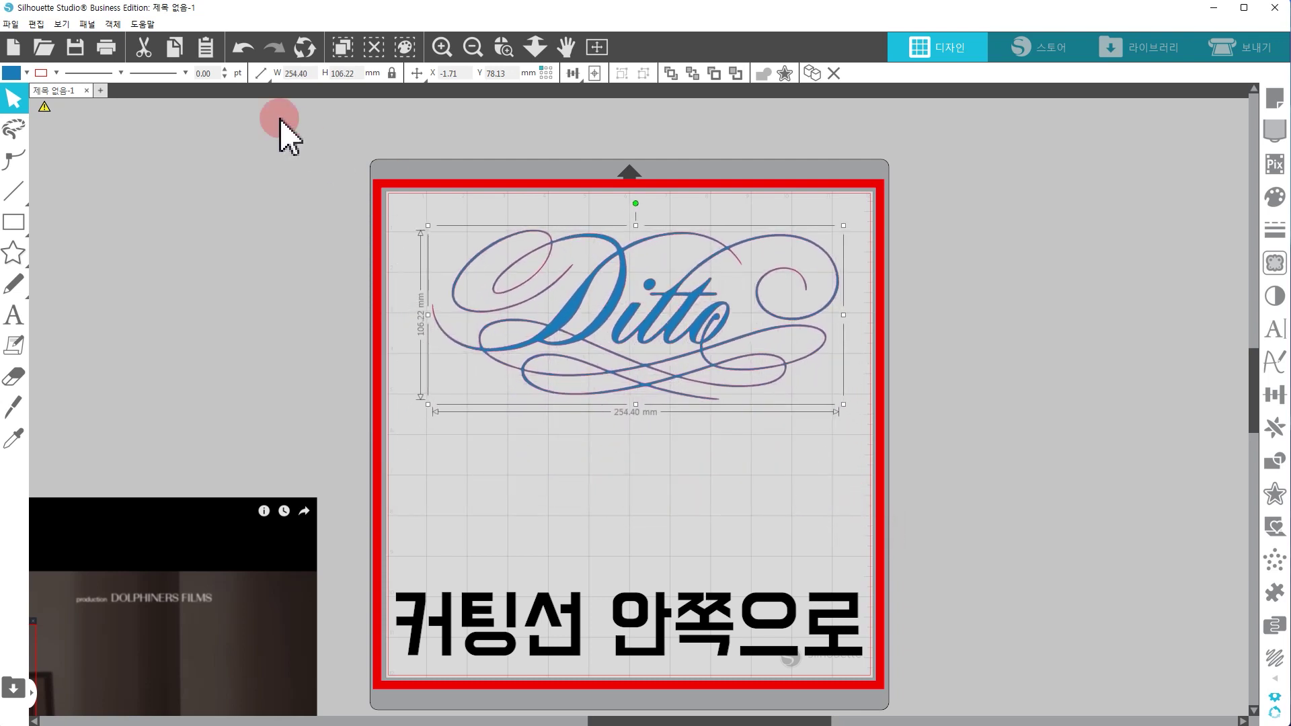
Save the Ditto design to the desktop in PNG format under the file name 01.
{"action": "left_click", "coordinate": [75, 48]}
{"action": "left_click", "coordinate": [245, 463]}
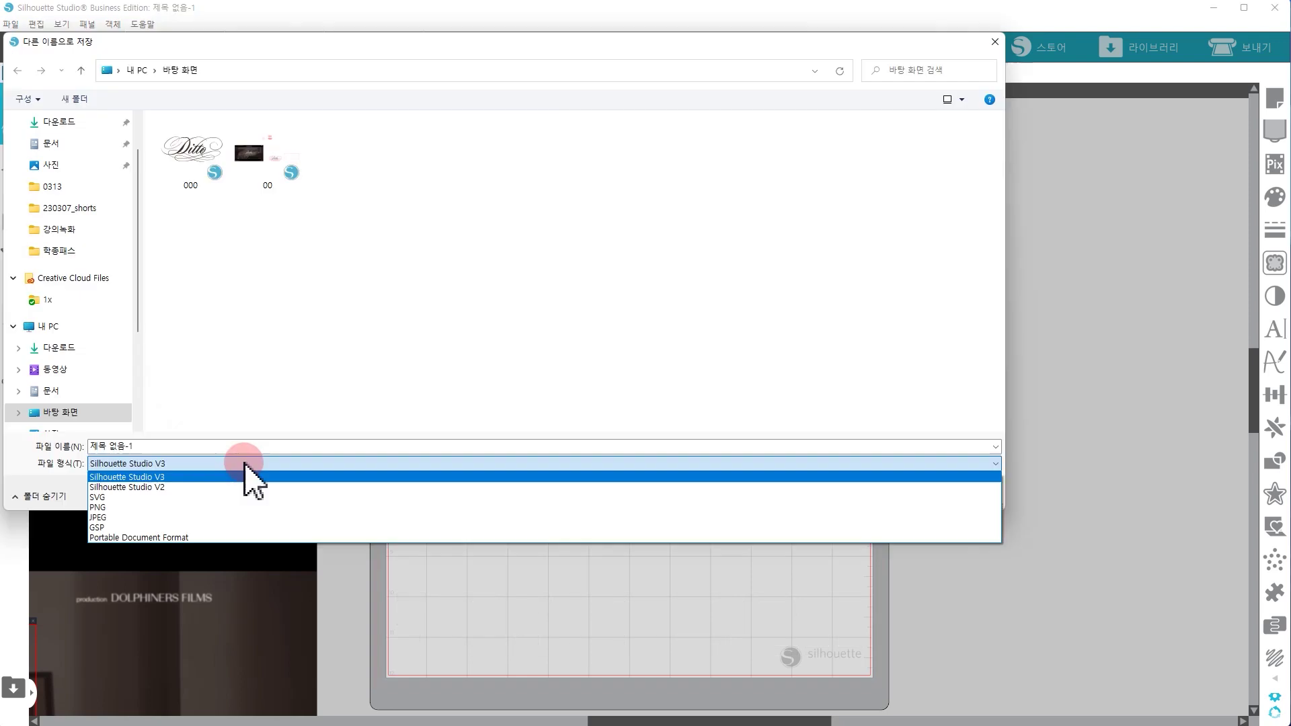
{"action": "left_click", "coordinate": [142, 517]}
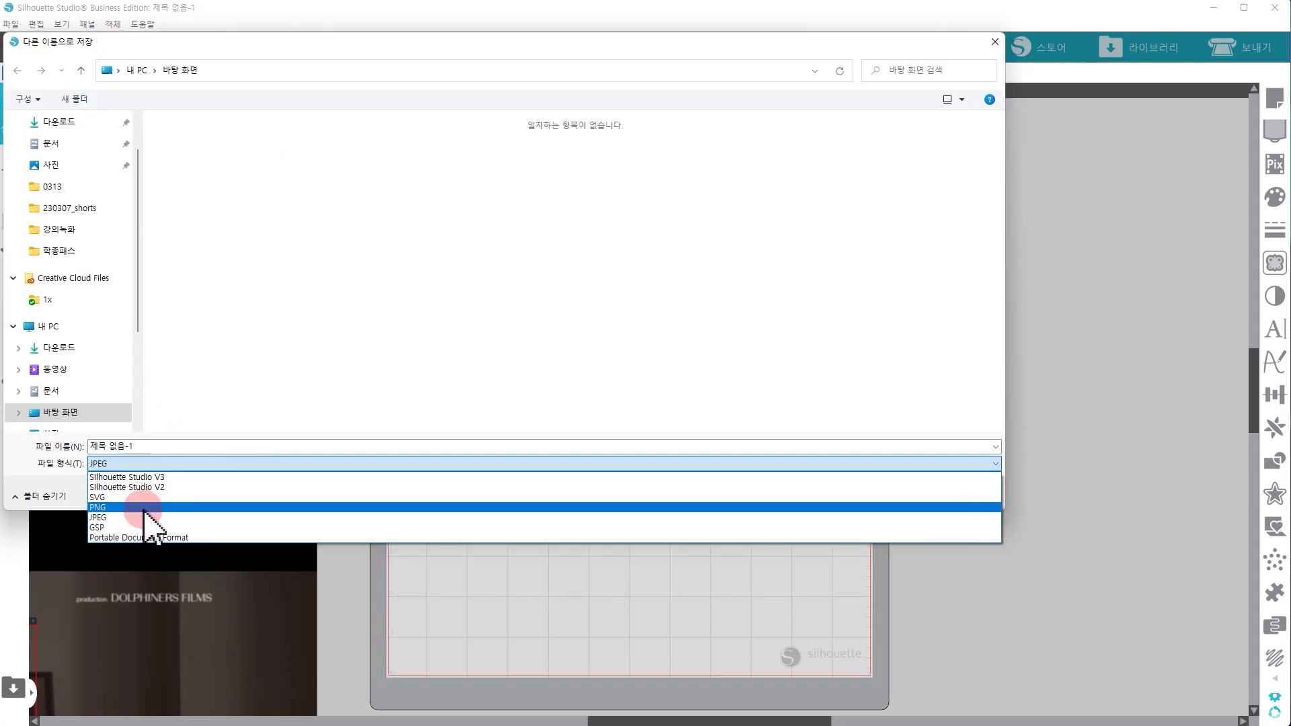
{"action": "left_click", "coordinate": [143, 508]}
{"action": "left_click", "coordinate": [61, 447]}
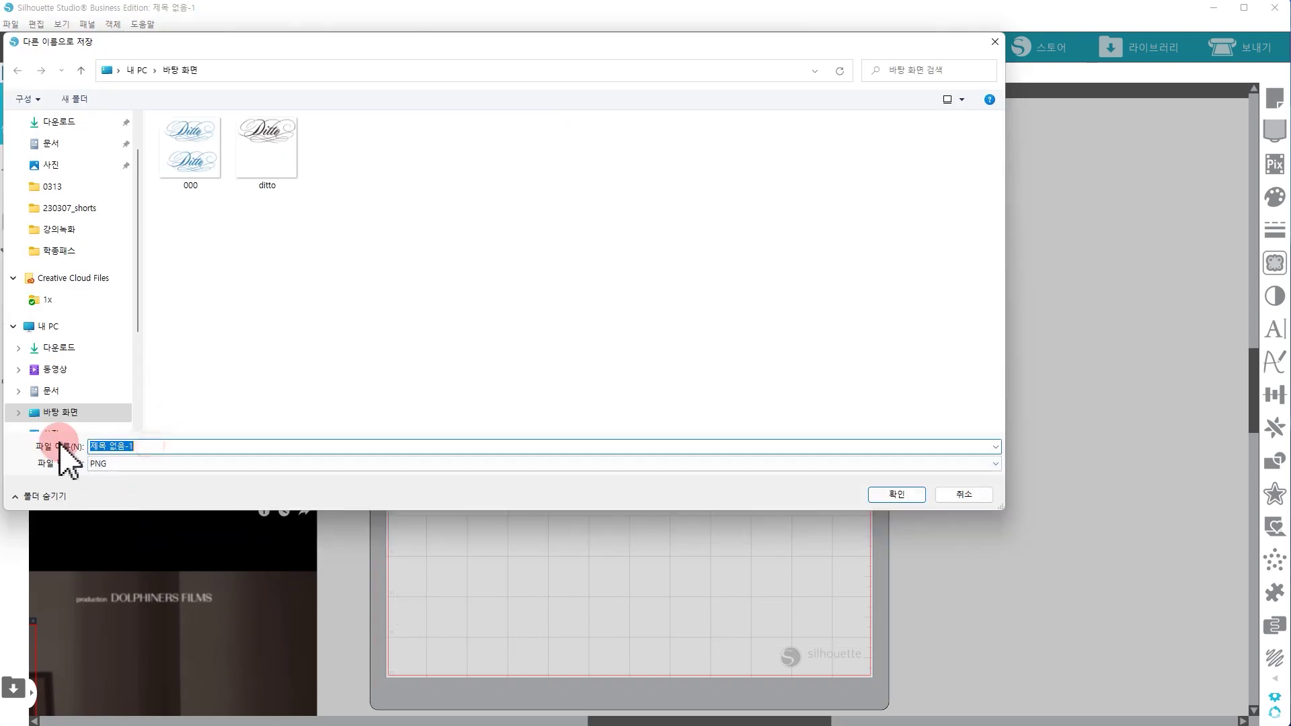
{"action": "type", "text": "01"}
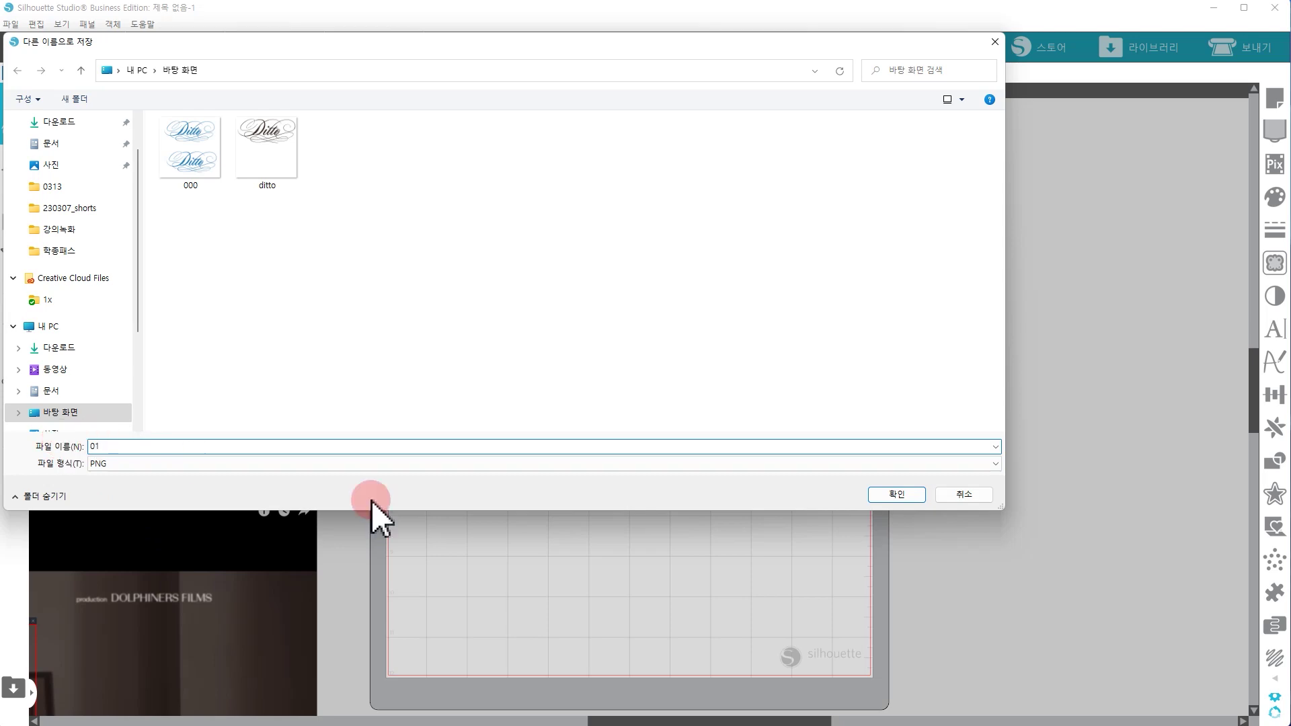
{"action": "left_click", "coordinate": [898, 495]}
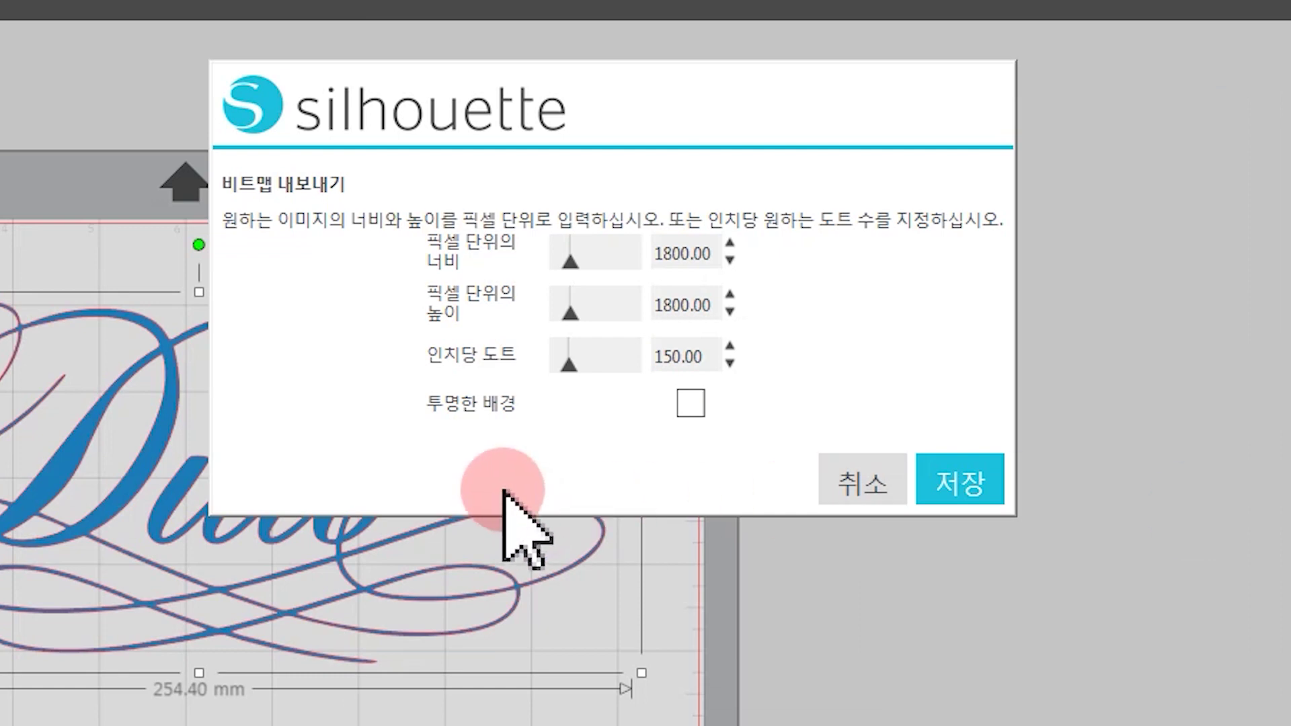
Export the bitmap with a transparent background at 300 dots per inch.
{"action": "left_click", "coordinate": [690, 404]}
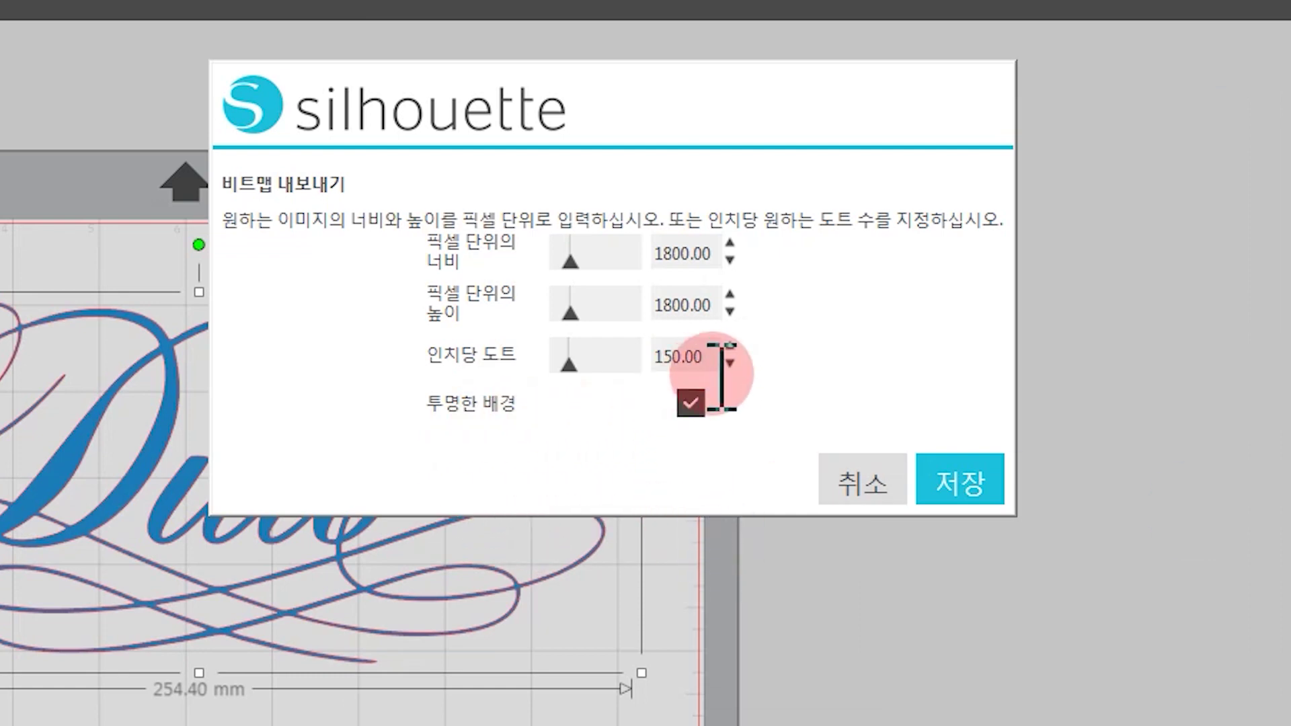
{"action": "left_click_drag", "start_coordinate": [714, 358], "coordinate": [471, 353]}
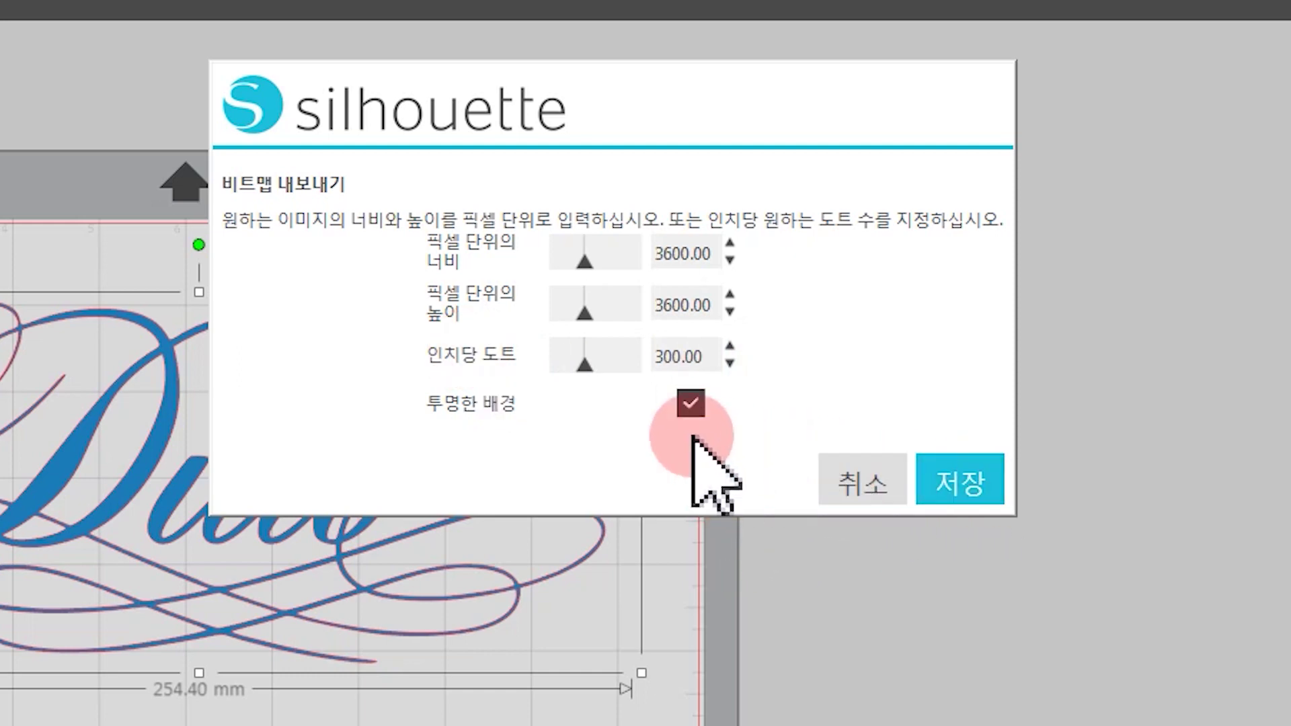
{"action": "left_click", "coordinate": [984, 486]}
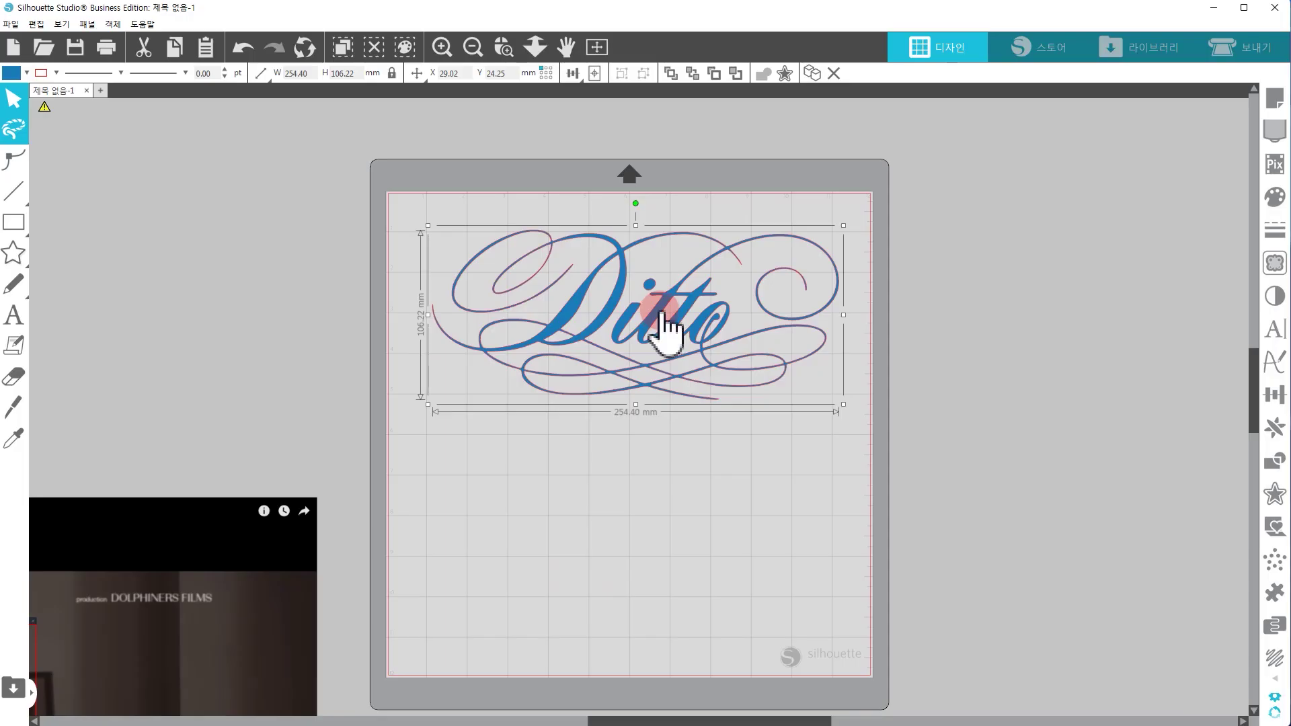
Fill the Ditto lettering with dark brown 3C2E2A and deselect it.
{"action": "left_click", "coordinate": [1277, 202]}
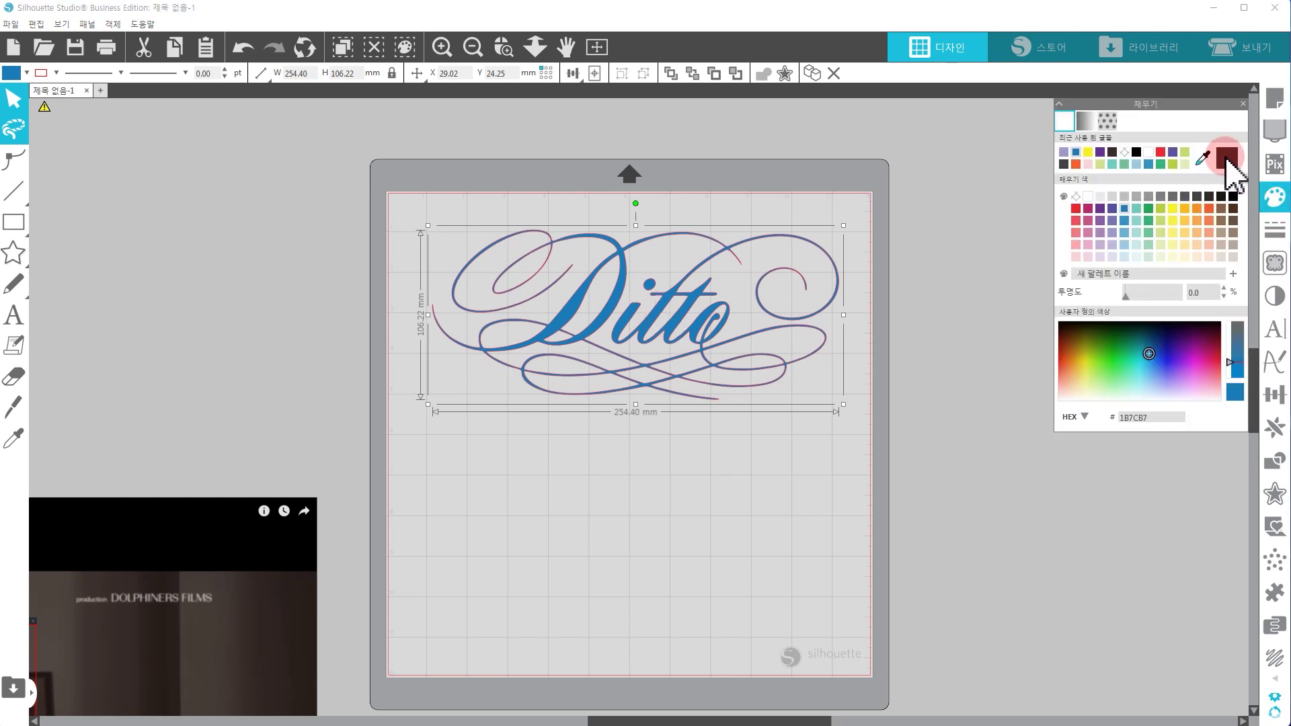
{"action": "left_click", "coordinate": [1226, 160]}
{"action": "left_click", "coordinate": [977, 322]}
Export the recoloured design as a PNG over the existing 01 file, at 300 dots per inch with a transparent background.
{"action": "left_click", "coordinate": [11, 24]}
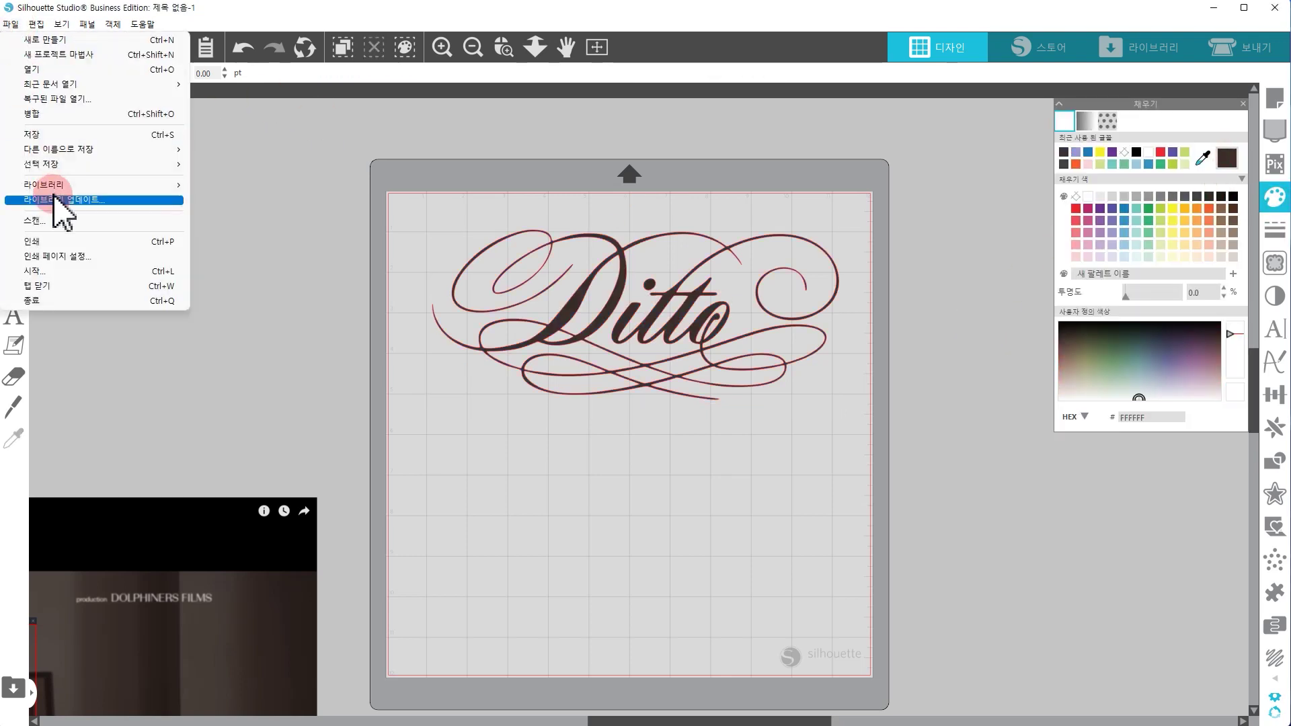
{"action": "left_click", "coordinate": [37, 137]}
{"action": "left_click", "coordinate": [182, 464]}
{"action": "left_click", "coordinate": [139, 518]}
{"action": "left_click", "coordinate": [262, 176]}
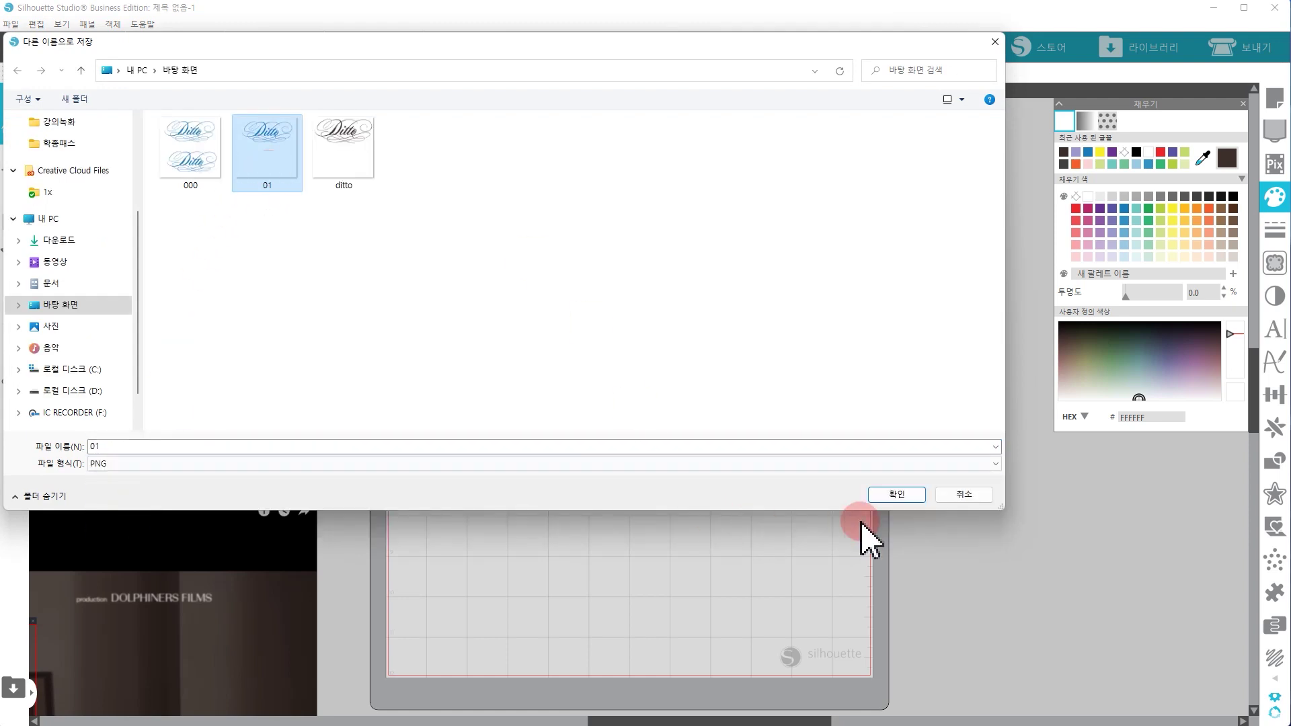
{"action": "left_click", "coordinate": [896, 495]}
{"action": "left_click", "coordinate": [849, 444]}
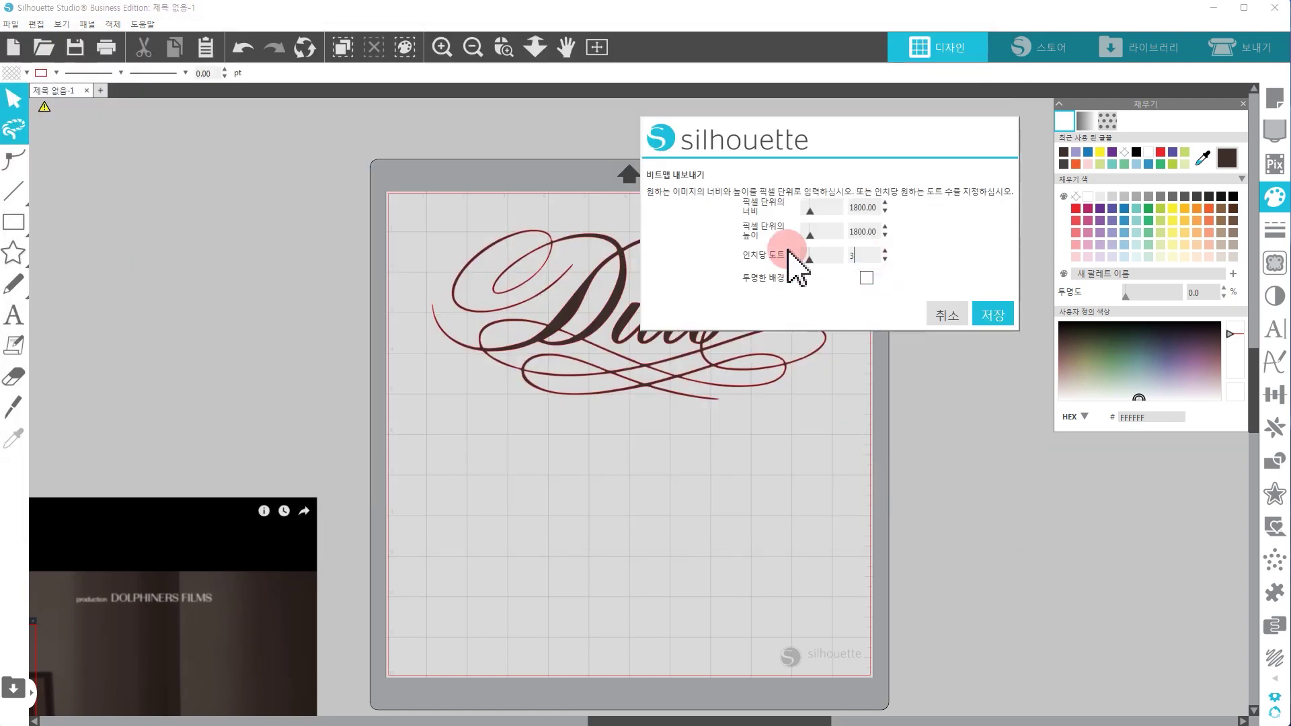
{"action": "left_click", "coordinate": [866, 277]}
{"action": "left_click", "coordinate": [991, 315]}
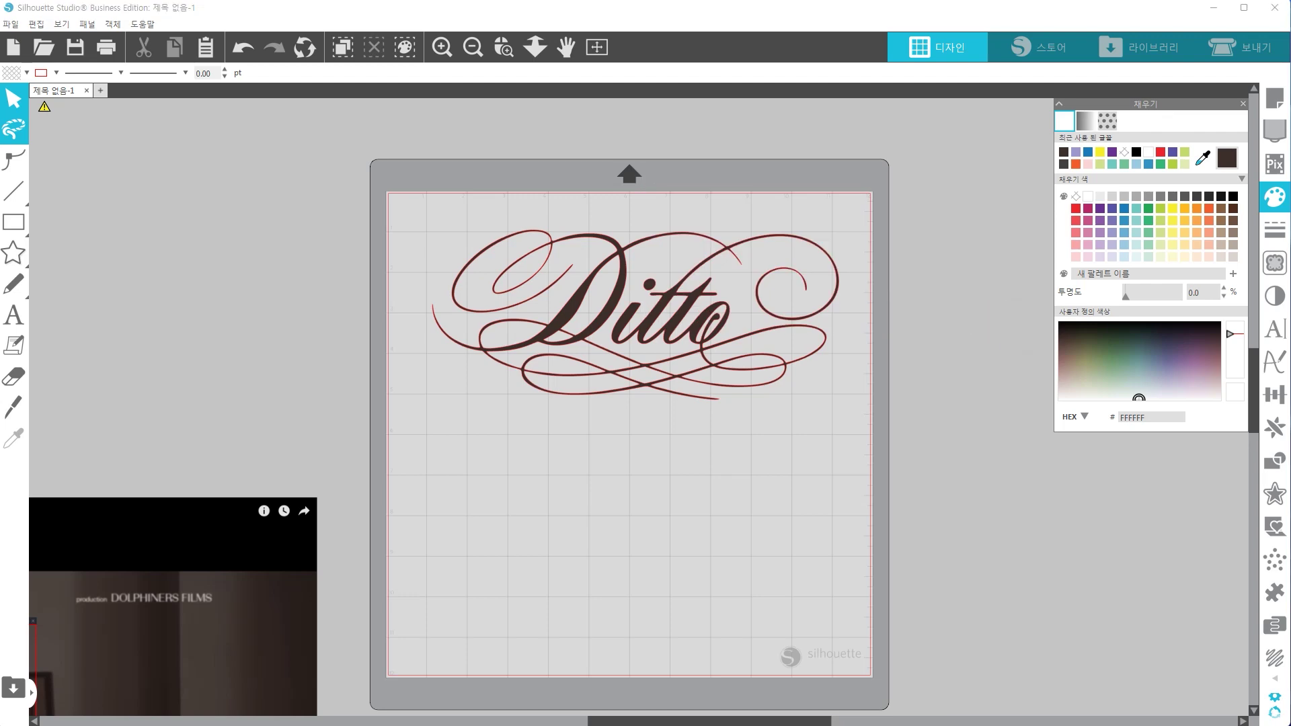
Switch to Photoshop, open the desktop file 01 to check its transparent background, and return to Silhouette Studio.
{"action": "key", "text": "alt+Tab"}
{"action": "left_click_drag", "start_coordinate": [123, 2], "coordinate": [243, 64]}
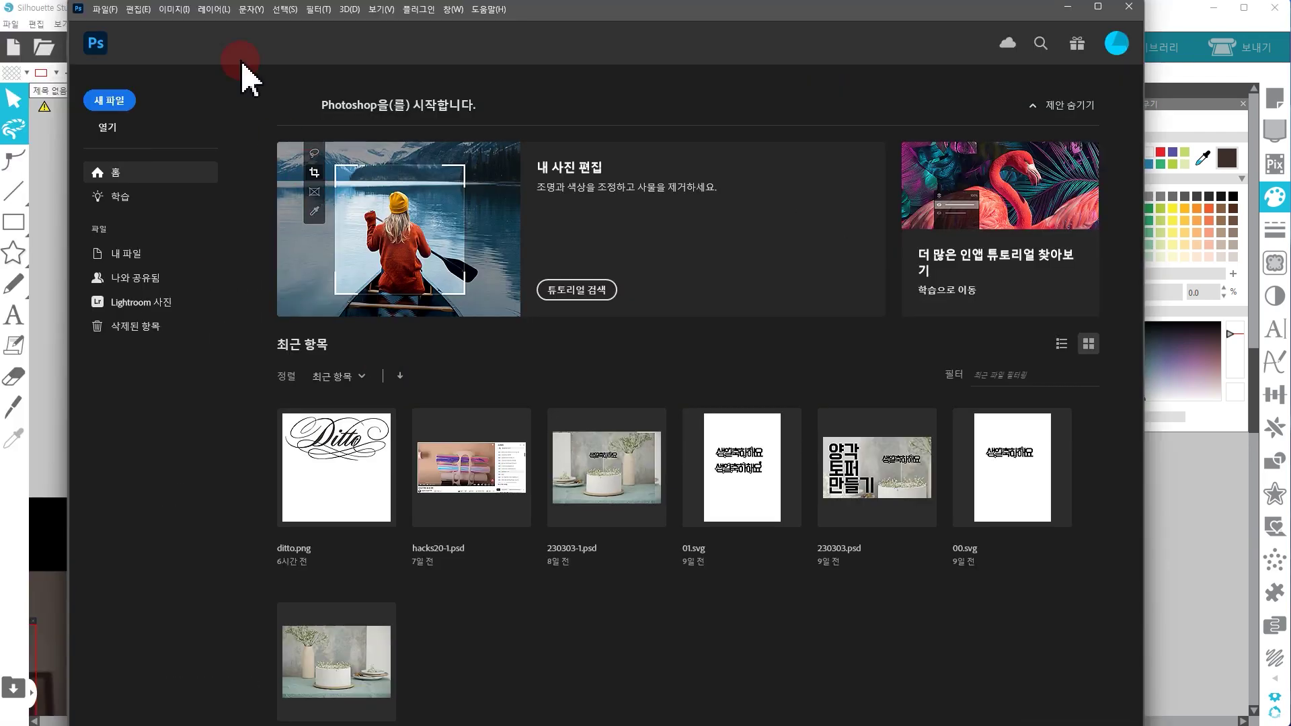
{"action": "left_click", "coordinate": [105, 9]}
{"action": "left_click", "coordinate": [116, 40]}
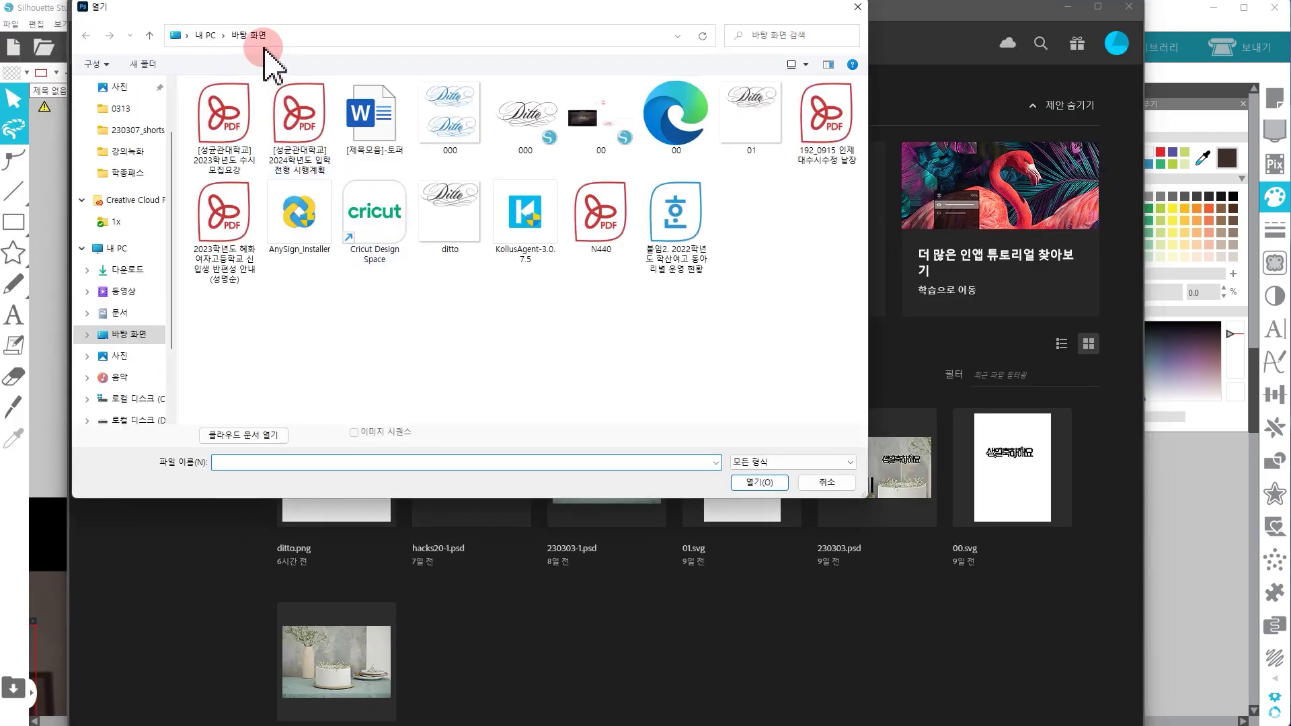
{"action": "double_click", "coordinate": [753, 134]}
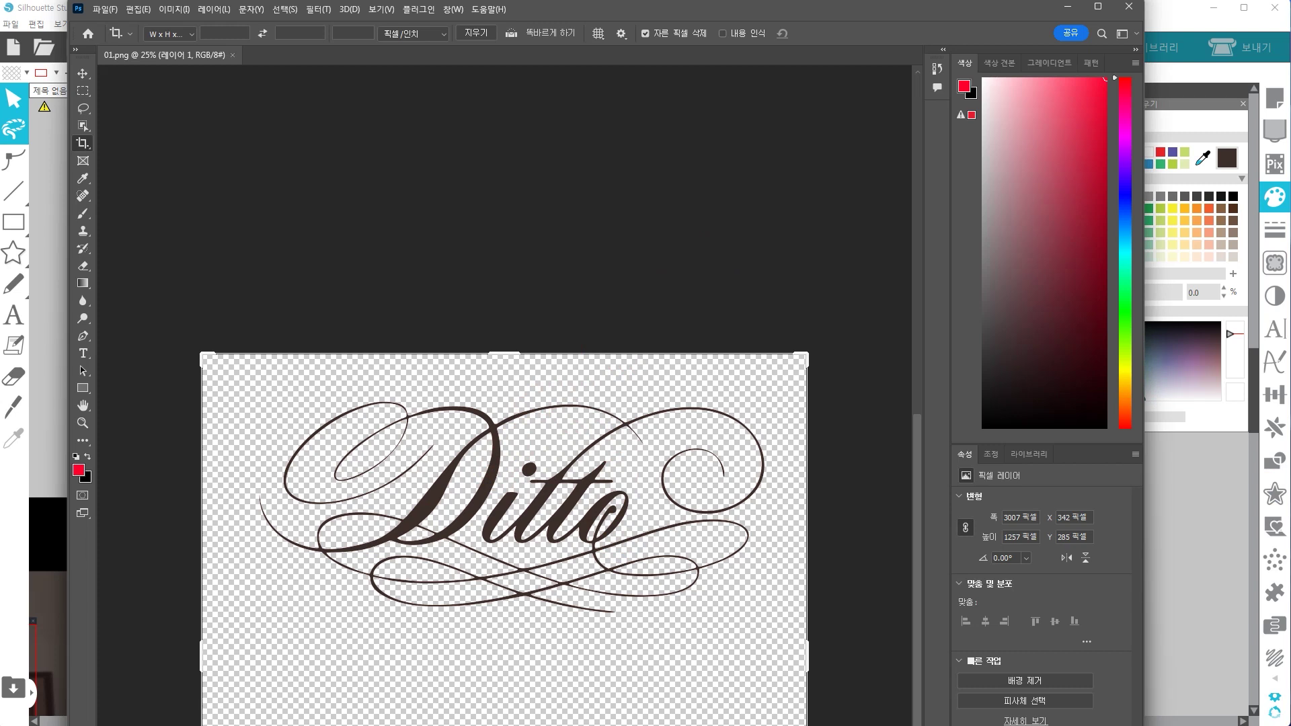
{"action": "key", "text": "alt+Tab"}
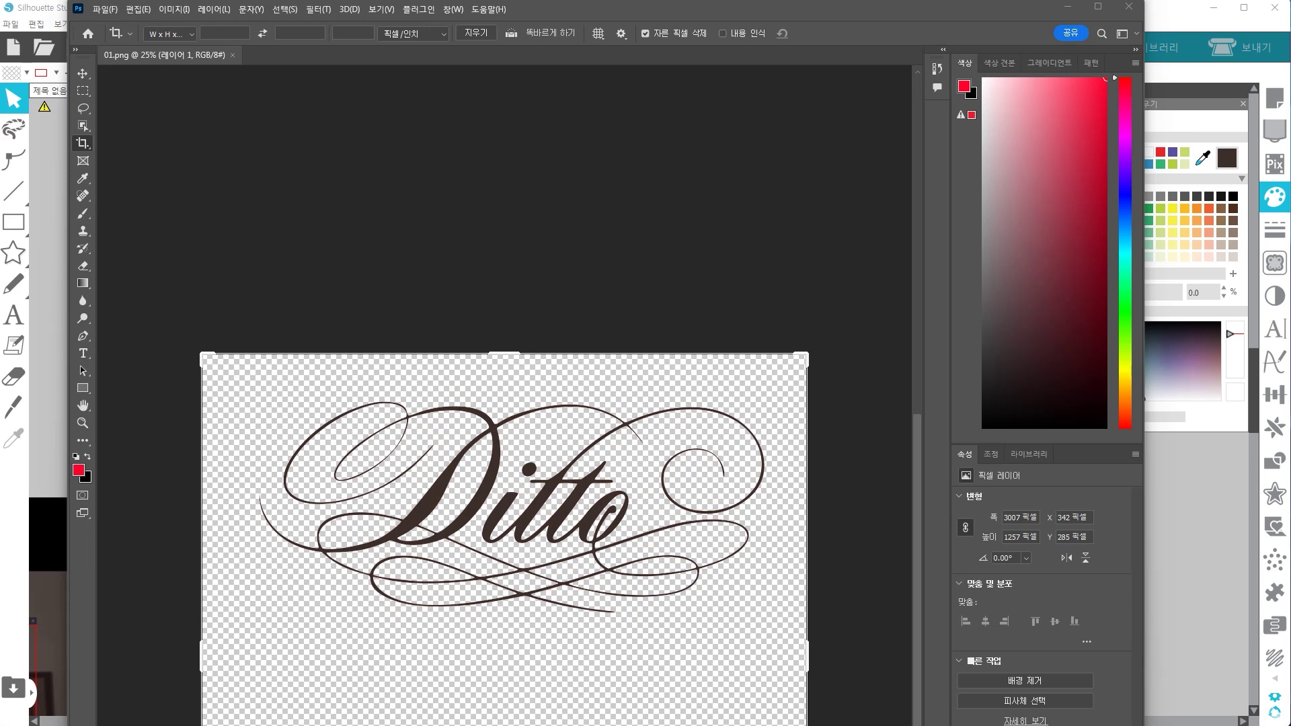
{"action": "left_click", "coordinate": [1069, 7]}
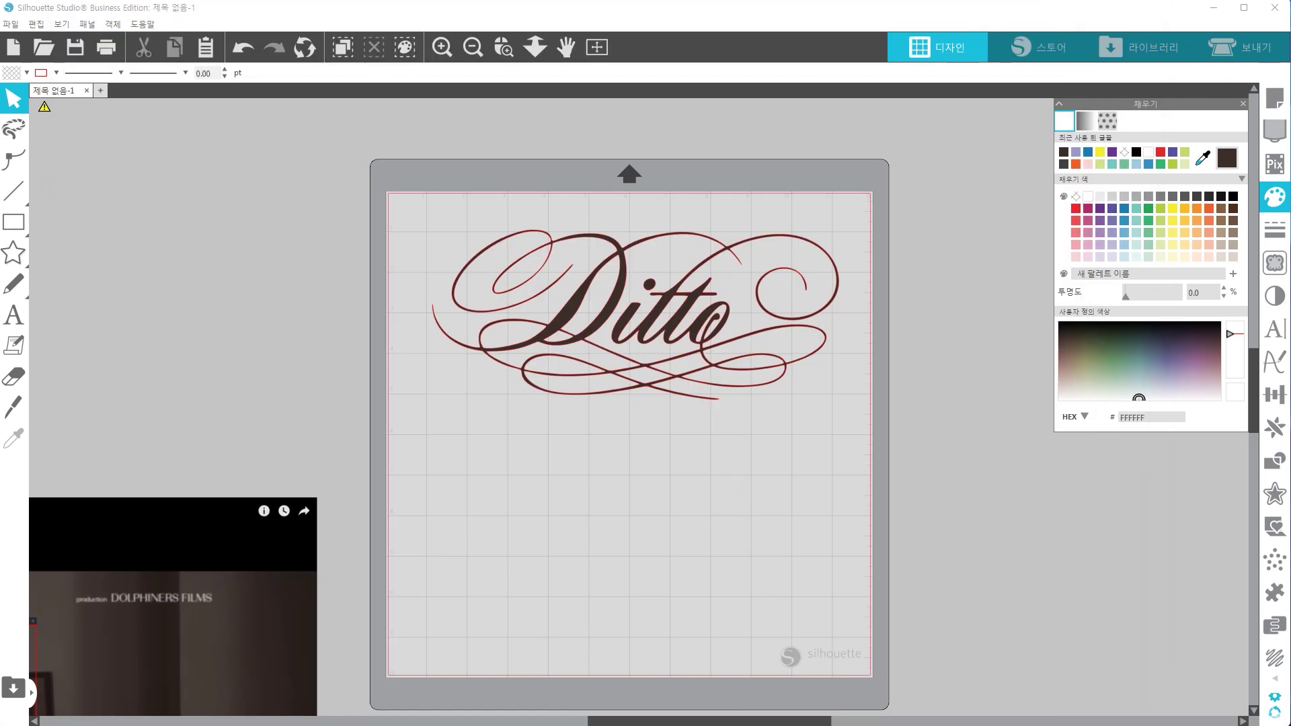
Move the Ditto lettering into the cutting area's upper-left corner, scale it down to about 238 × 99 mm and deselect it.
{"action": "left_click_drag", "start_coordinate": [571, 325], "coordinate": [536, 292]}
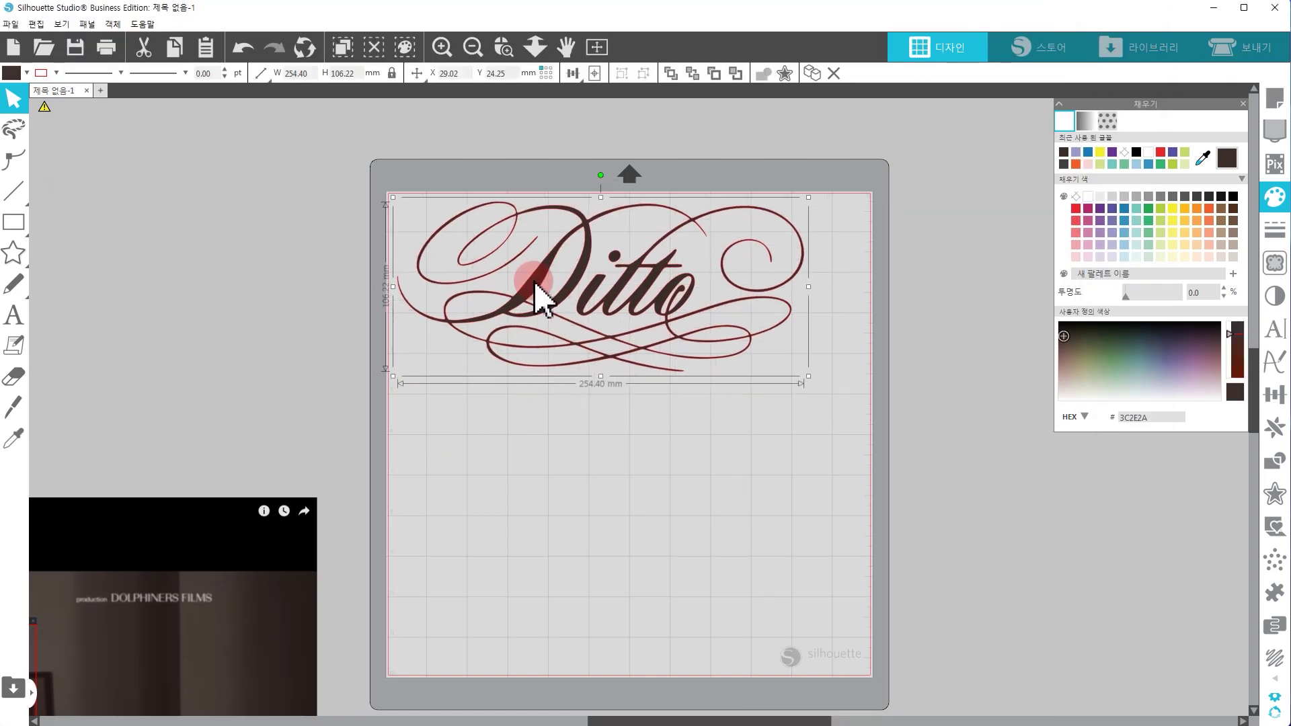
{"action": "left_click_drag", "start_coordinate": [812, 376], "coordinate": [783, 365]}
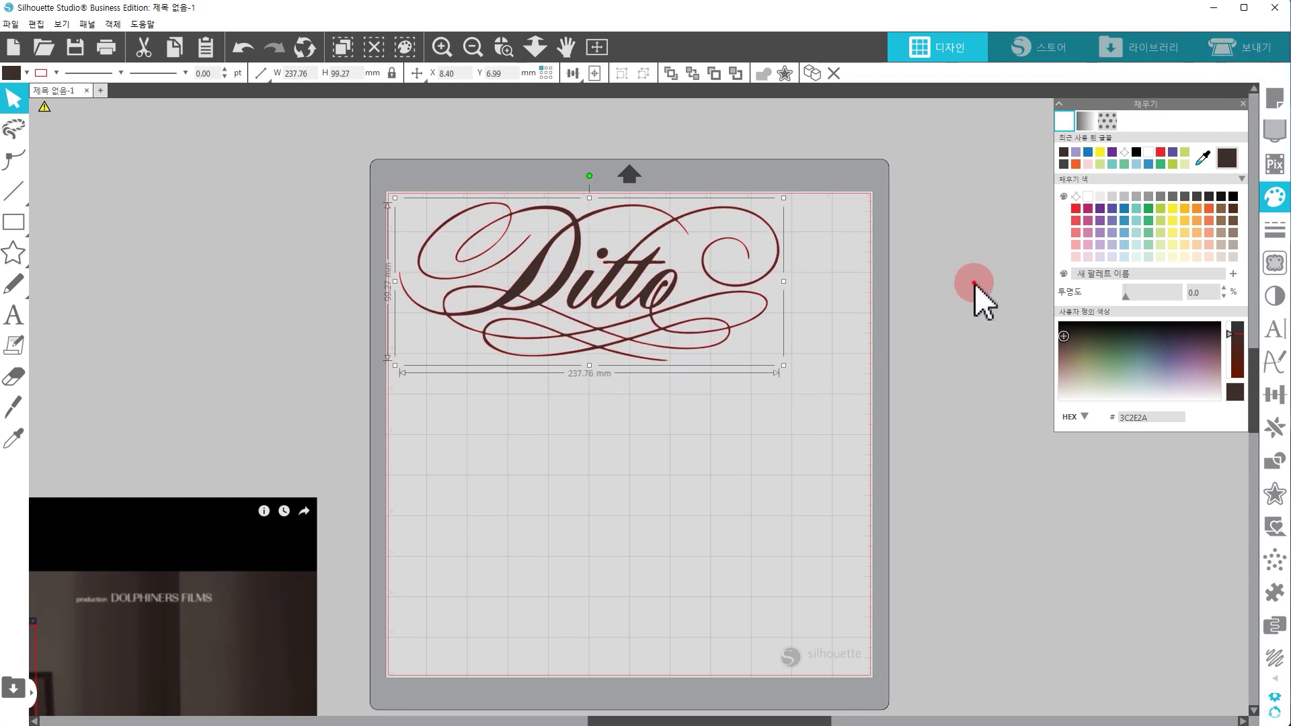
{"action": "left_click", "coordinate": [916, 223]}
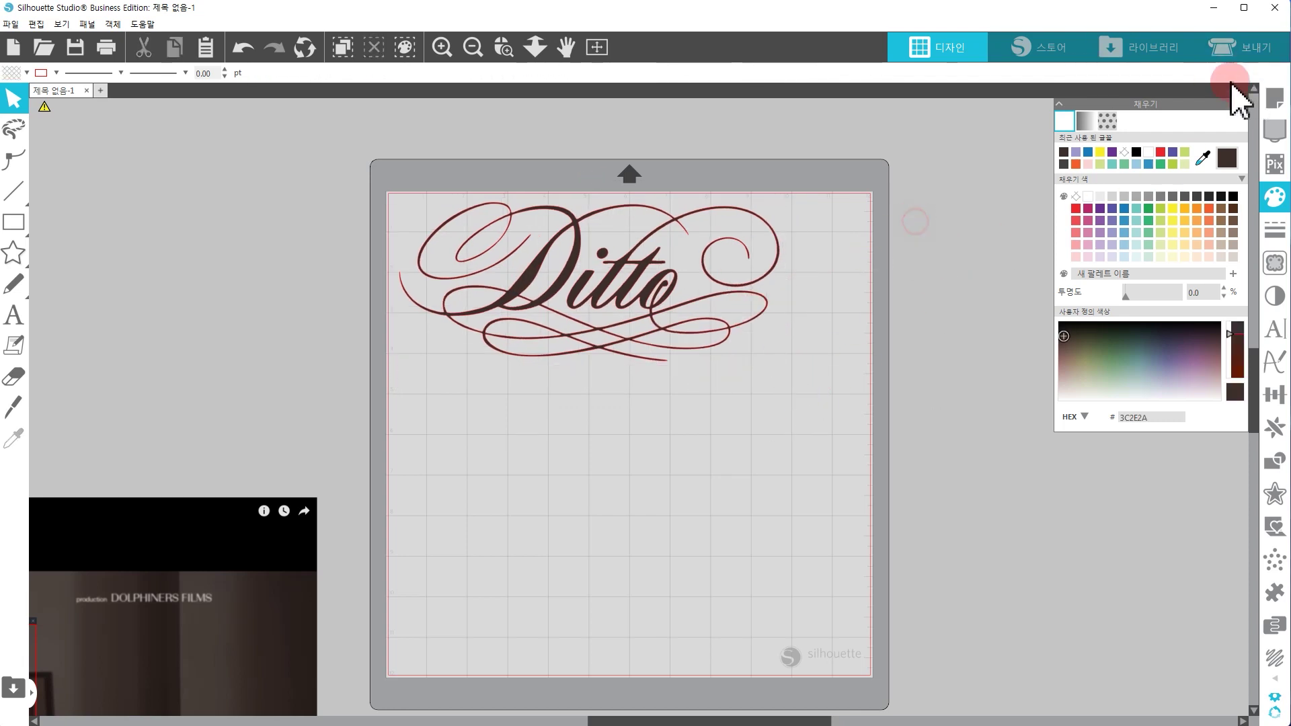